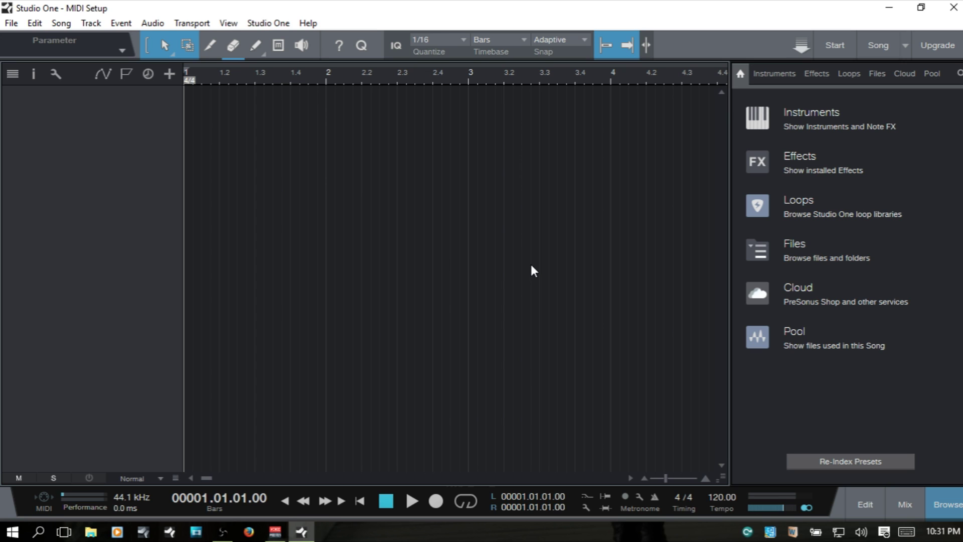
- Open the external devices options, begin adding a device, and look through the AKAI keyboard models
click(270, 26)
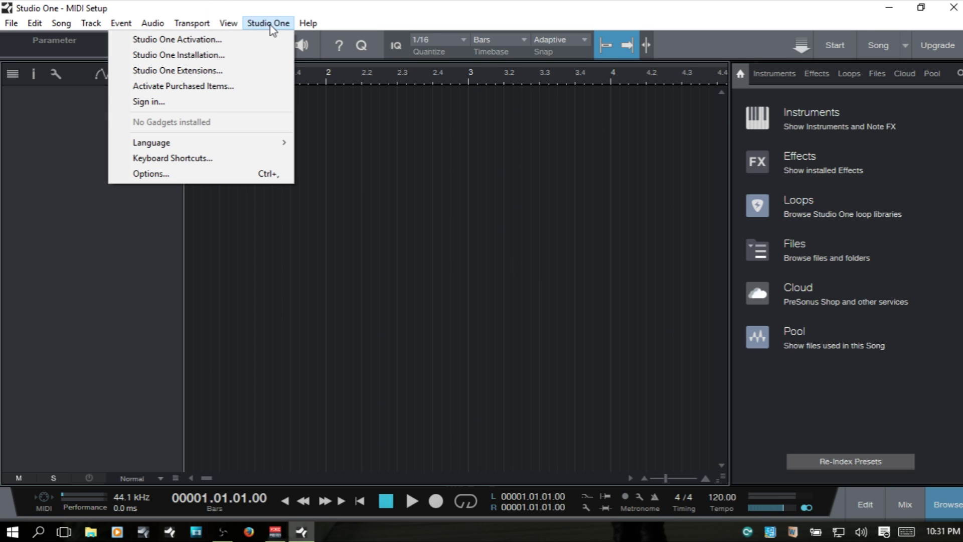
click(207, 174)
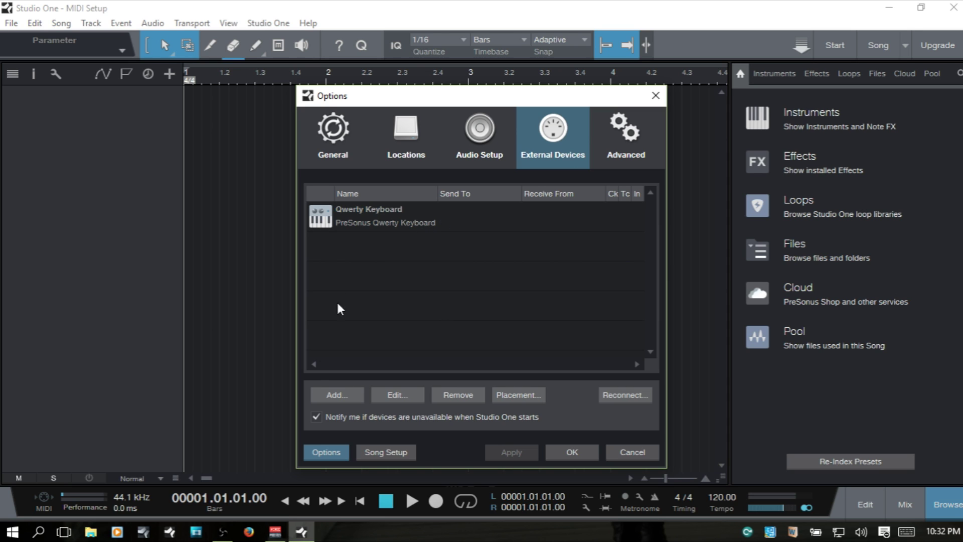
click(336, 393)
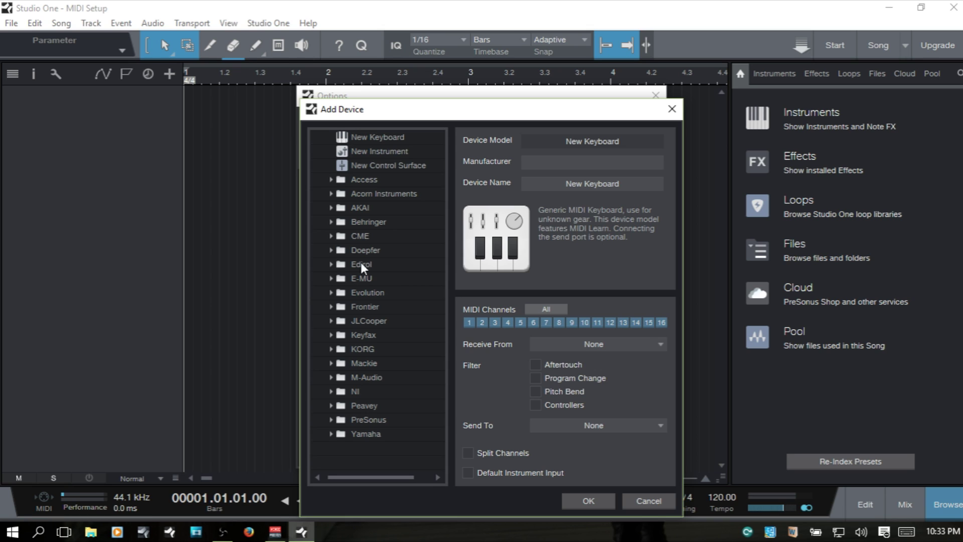
click(331, 207)
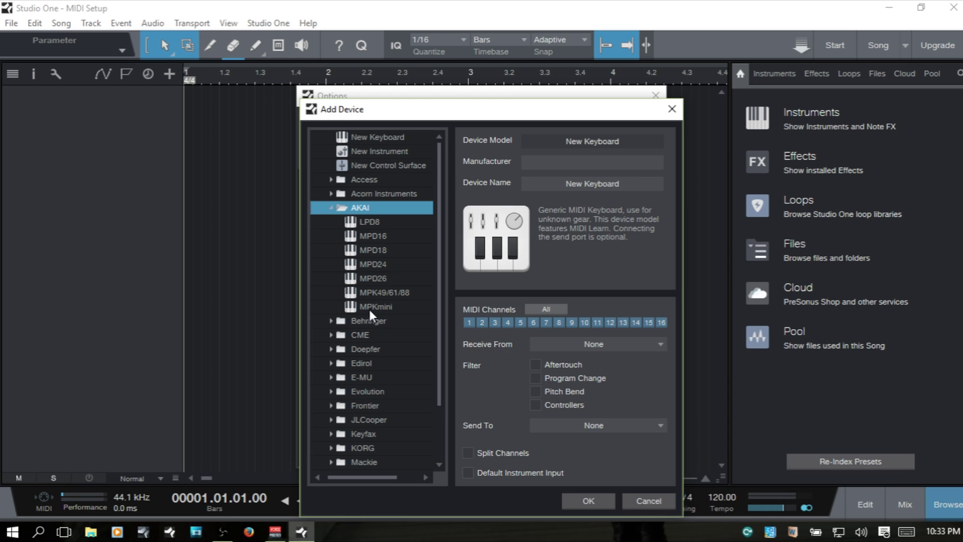
click(331, 208)
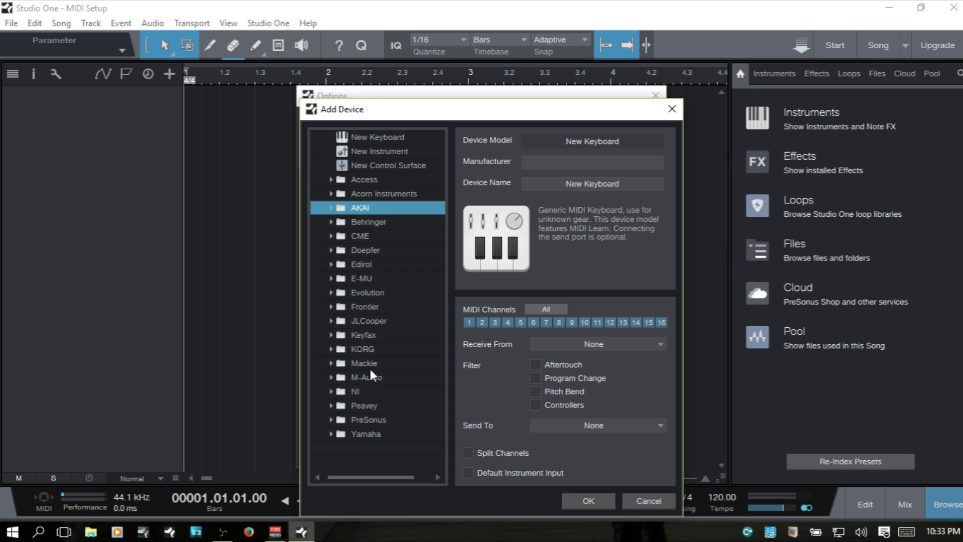
- Set the new keyboard's manufacturer to "Manufacturer" and its device name to "New Keyboard"
click(597, 161)
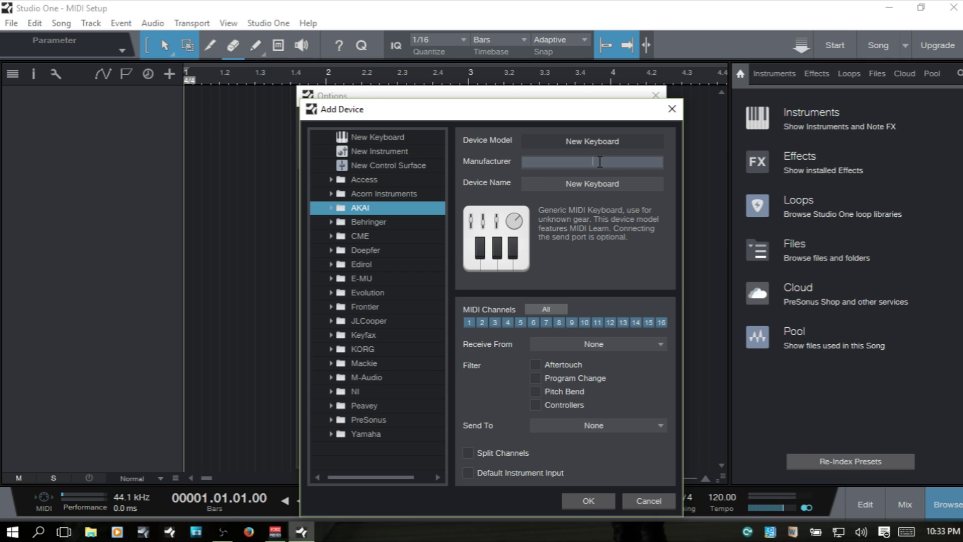
text(Manufacturer)
key(Tab)
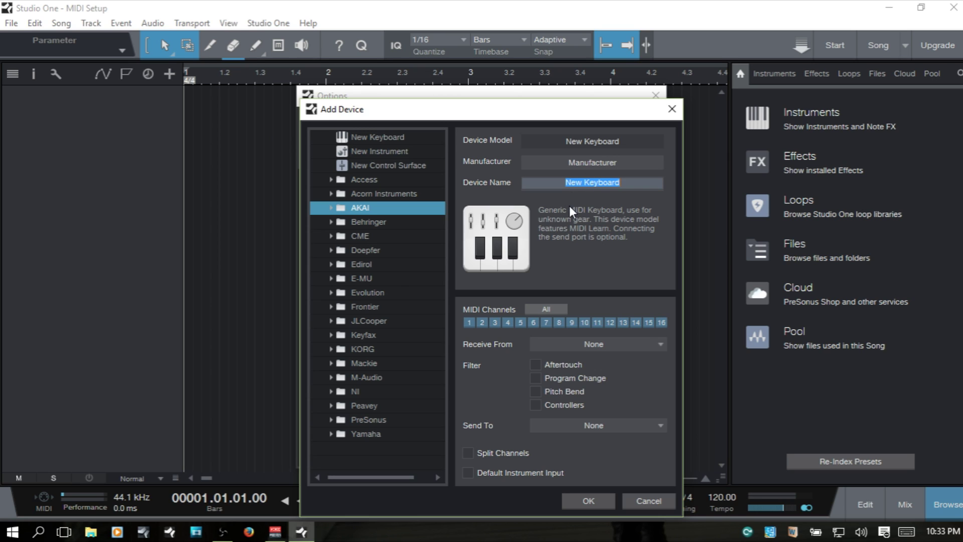
text(New Keyboard)
key(Return)
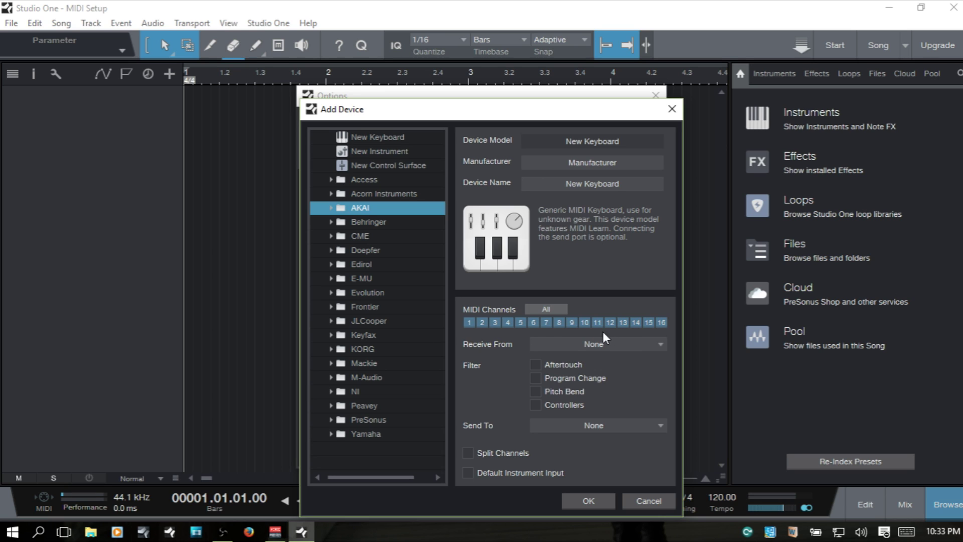
- Deselect all MIDI channels, select channels 1, 5, 10, 12 and 15 individually, and reselect all 16 channels
click(552, 310)
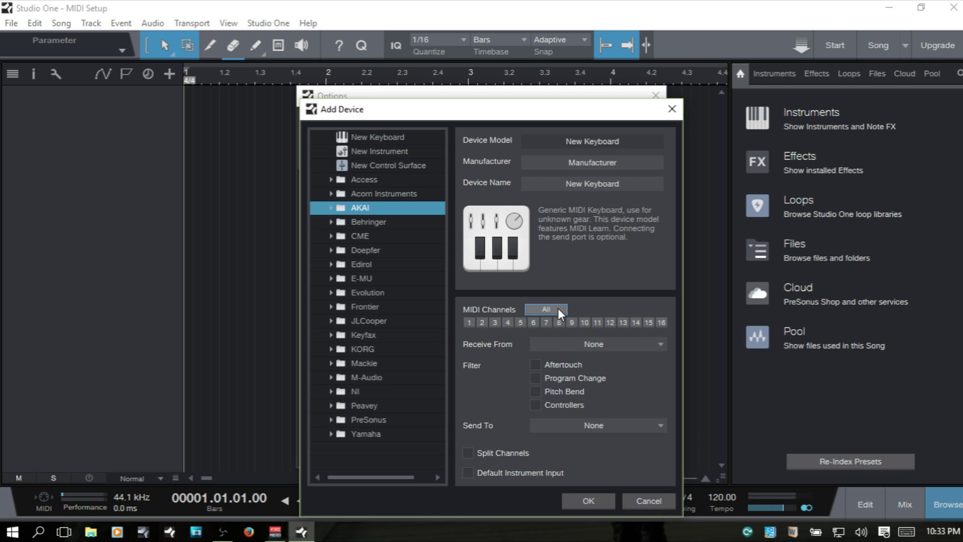
click(468, 323)
click(520, 323)
click(583, 323)
click(611, 322)
click(648, 322)
click(553, 309)
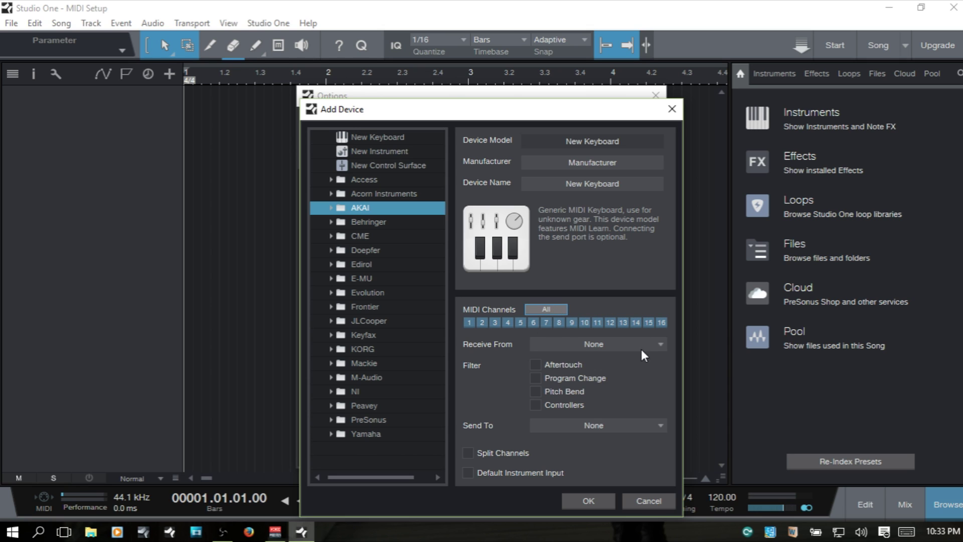
- Set the keyboard to receive from MPKmini2, and check the send destinations while leaving Send To at None
click(654, 345)
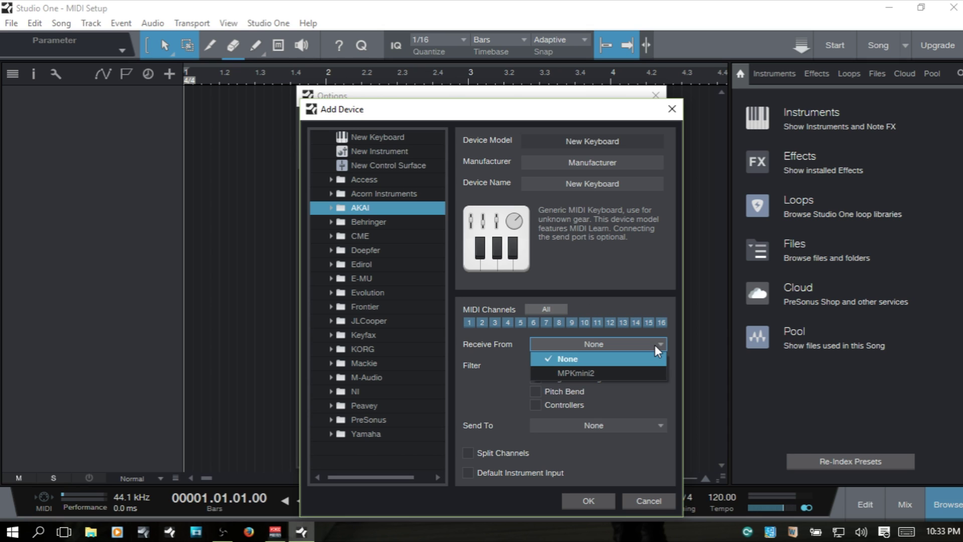
click(582, 373)
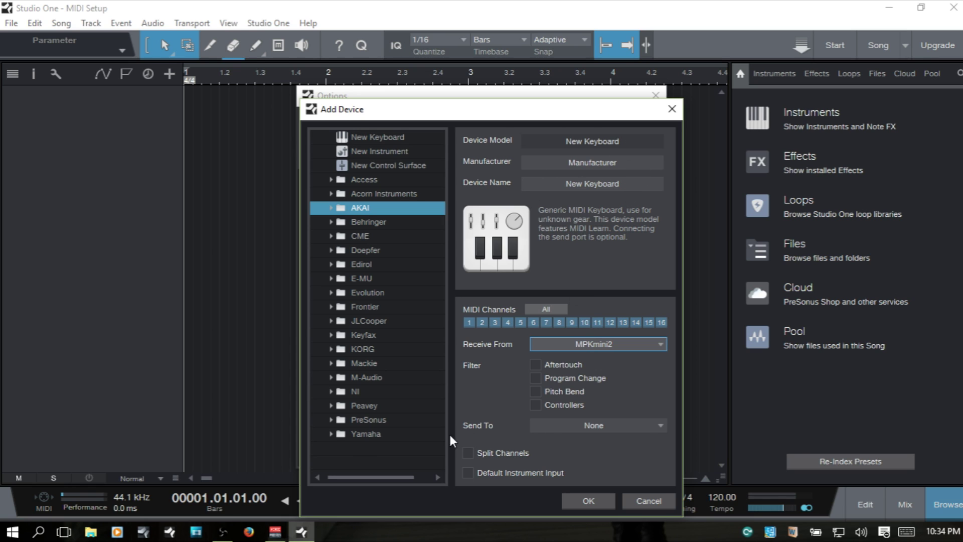
click(625, 426)
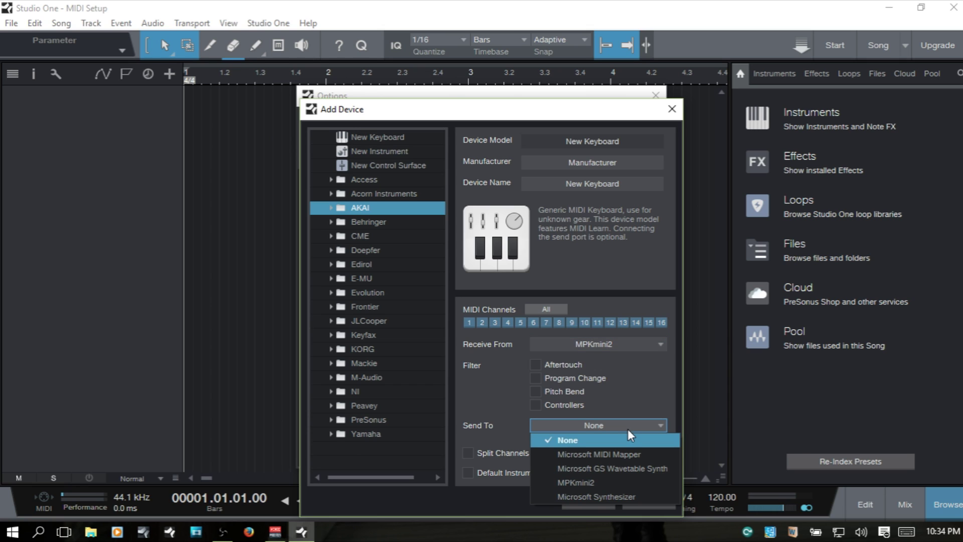
click(492, 392)
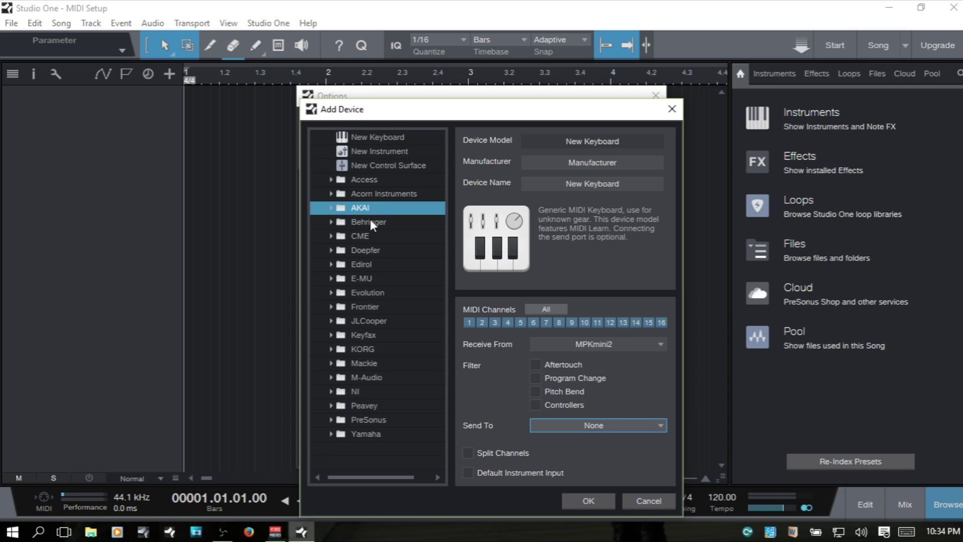
click(607, 425)
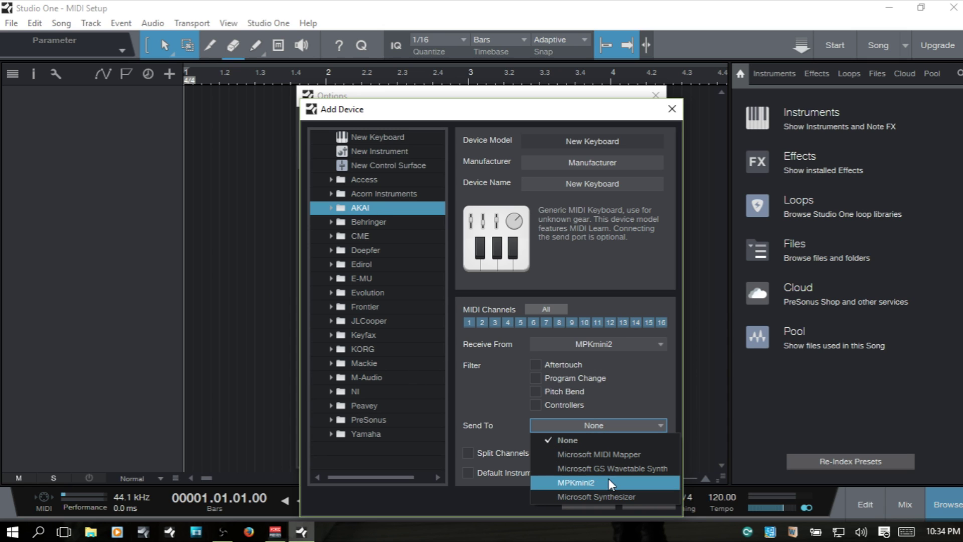
click(492, 392)
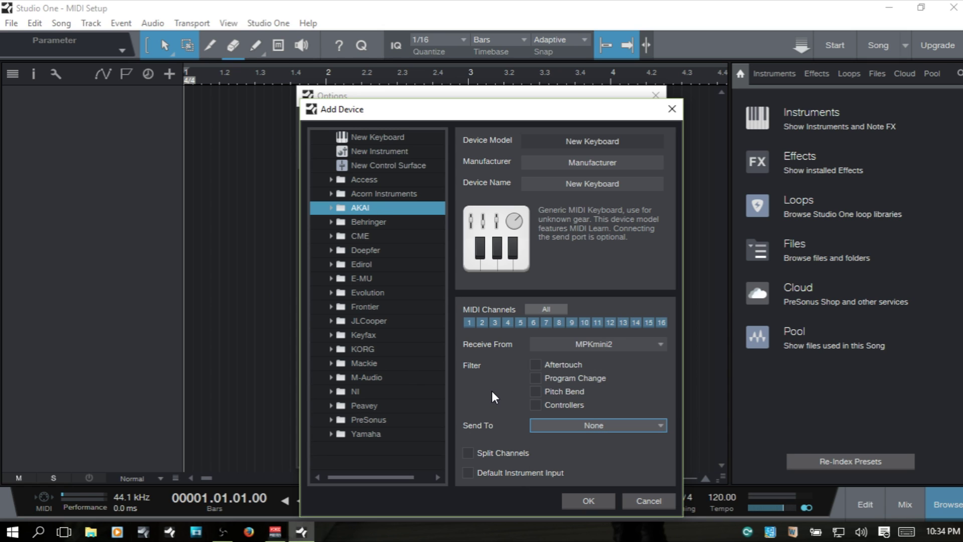
- Enable Split Channels and Default Instrument Input for the keyboard, and save the new device and the options
click(467, 473)
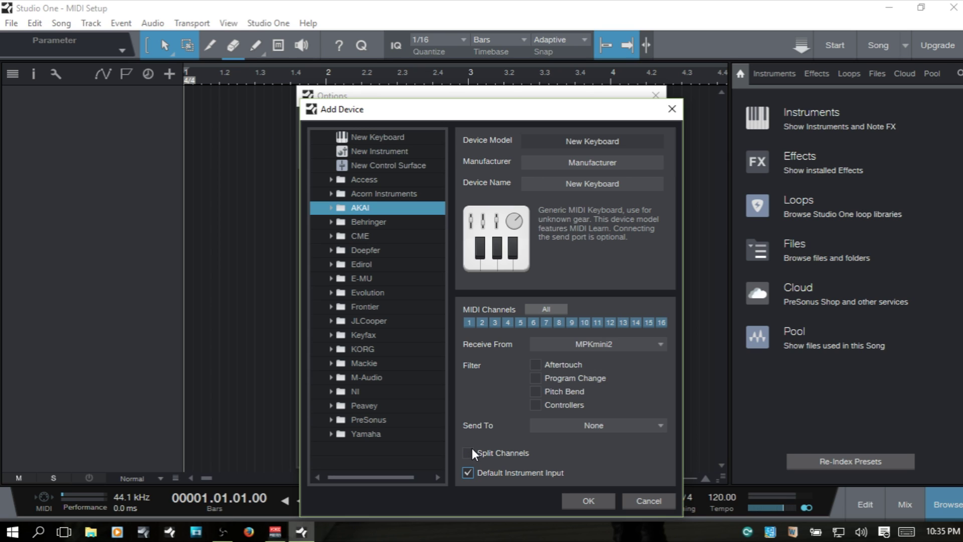
click(587, 501)
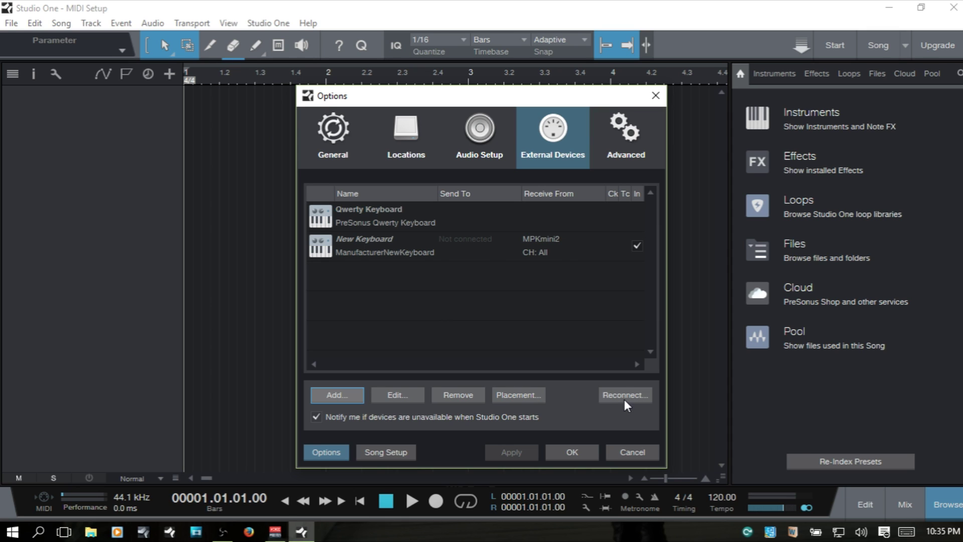
click(572, 452)
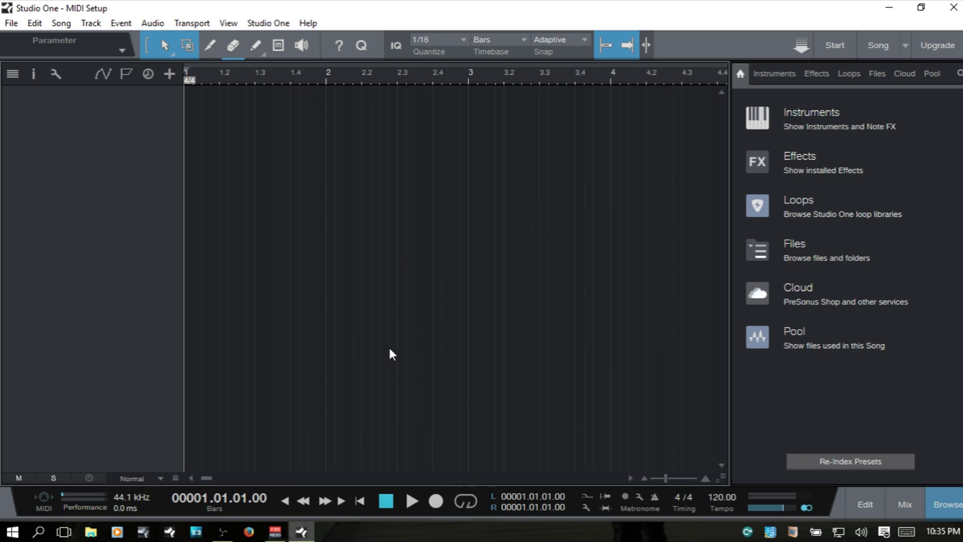
- Add one instrument track with the default input, and enlarge its header to inspect the available input channels
key(t)
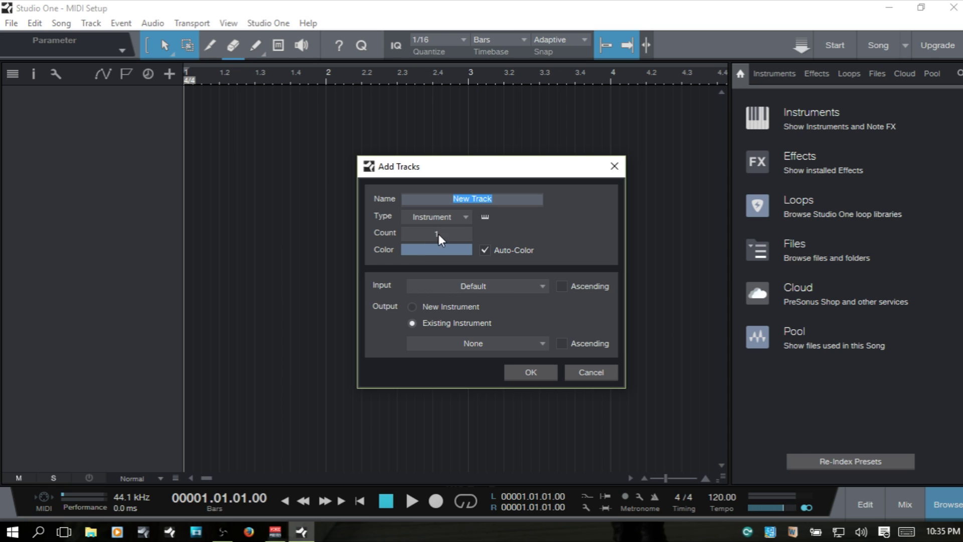
click(528, 374)
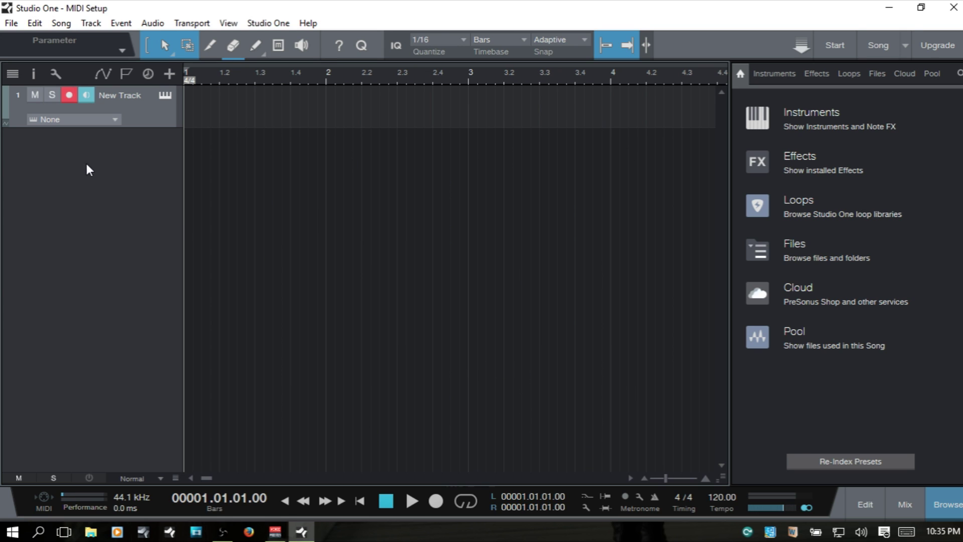
click(154, 128)
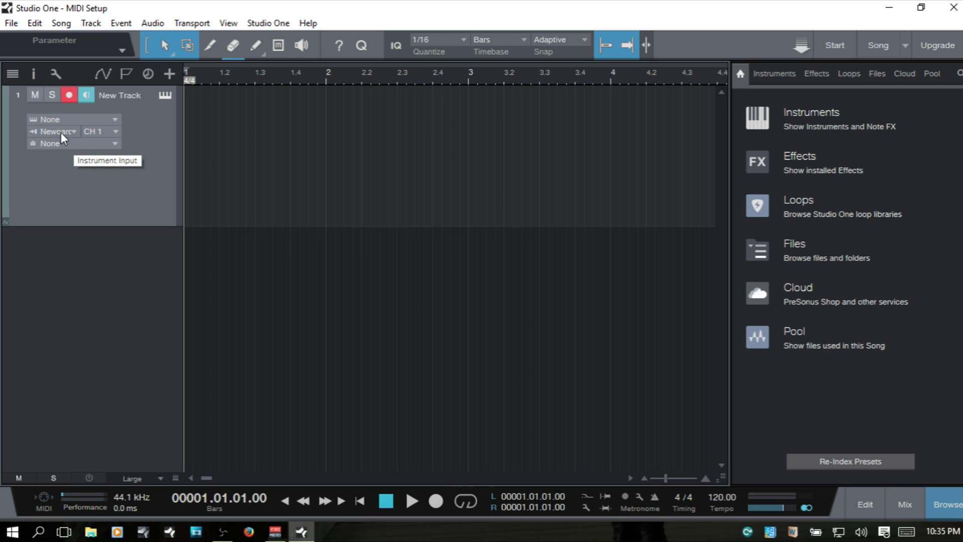
click(116, 130)
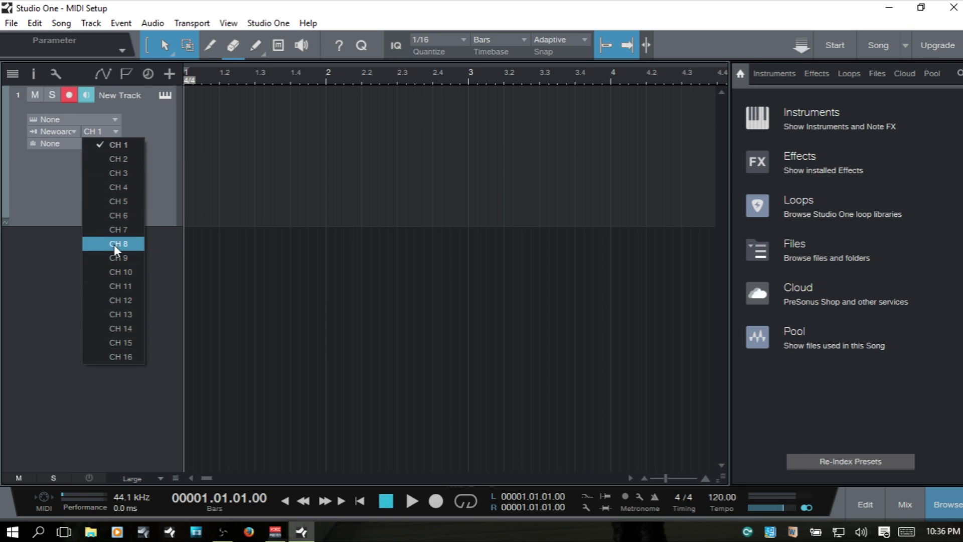
click(159, 121)
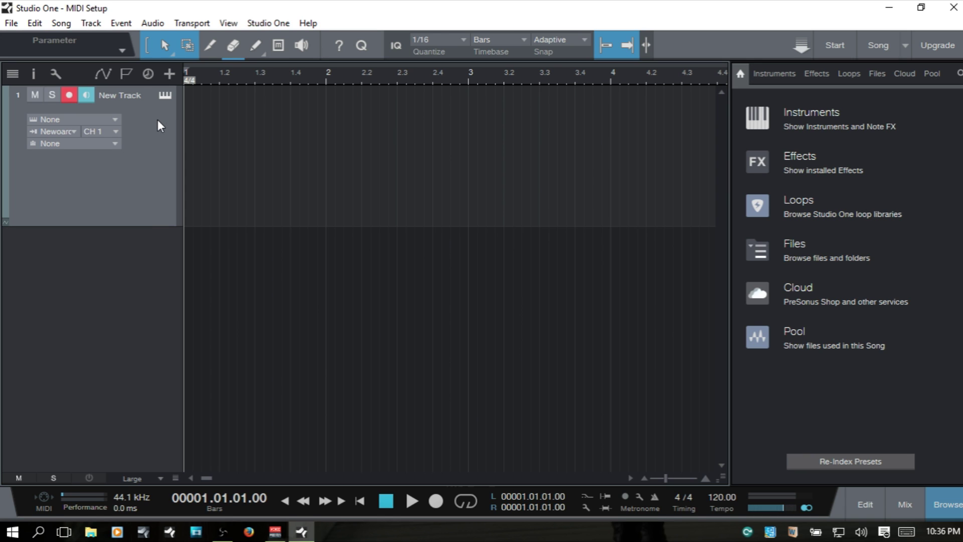
- Edit the New Keyboard external device to turn off Split Channels, and save the options
key(ctrl+comma)
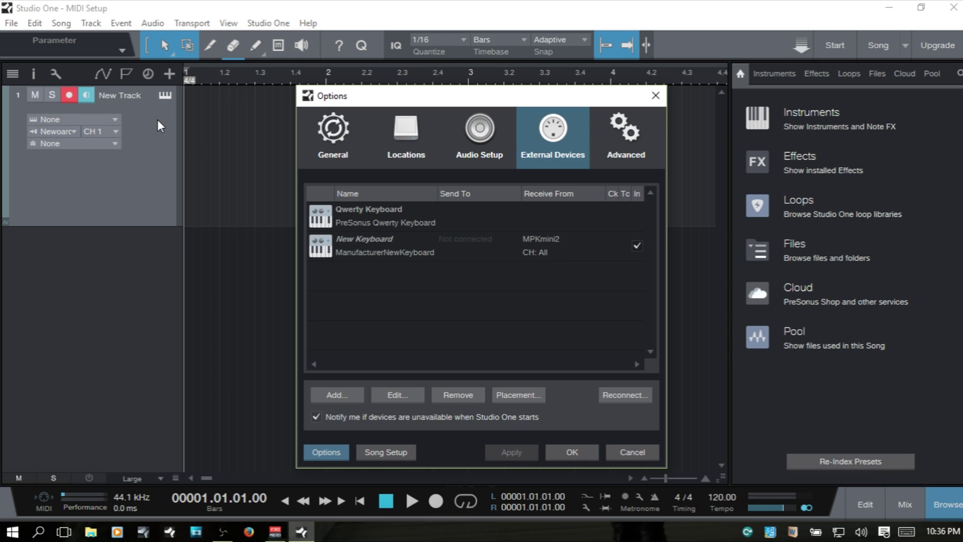
click(400, 245)
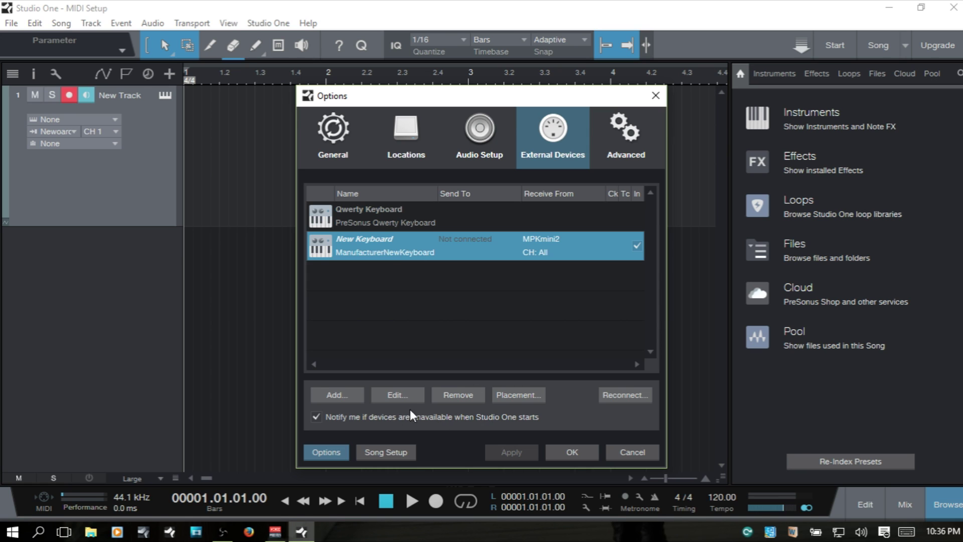
click(398, 396)
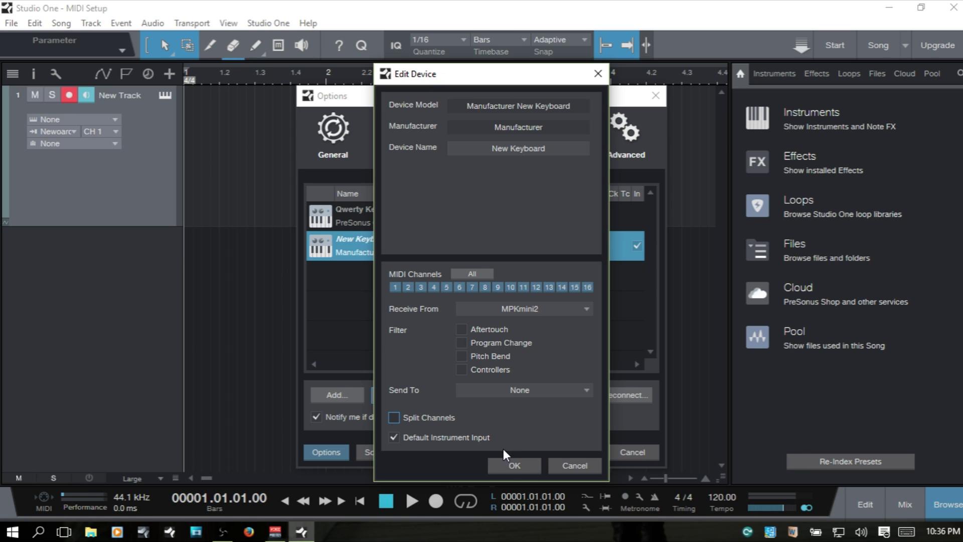
click(510, 463)
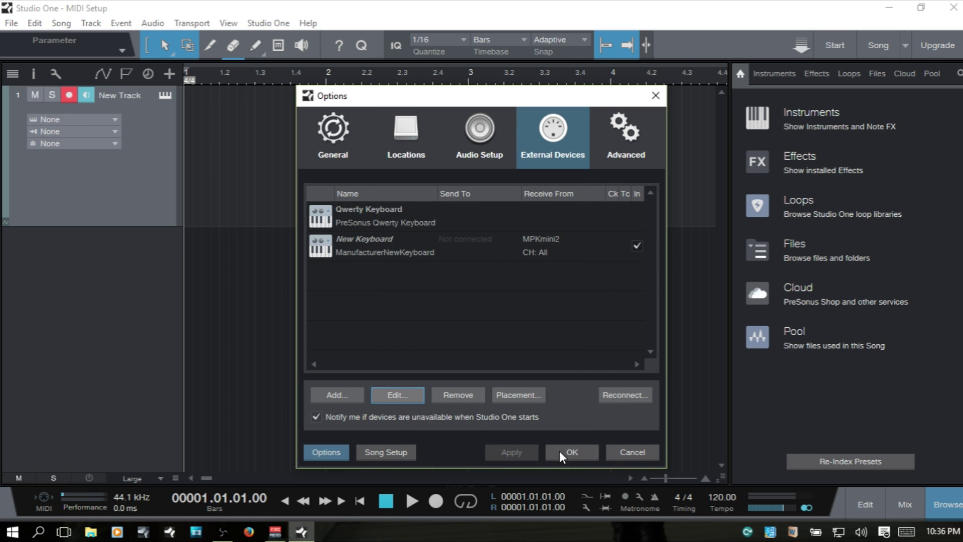
click(582, 454)
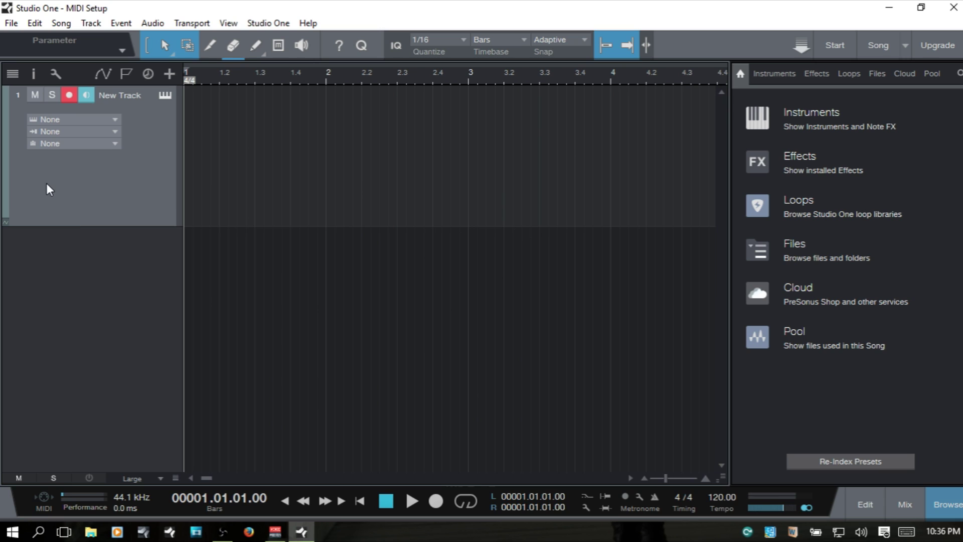
- Set the track's input to New Keyboard and load the Presence strings preset 10 Celli Legato onto the track
click(89, 129)
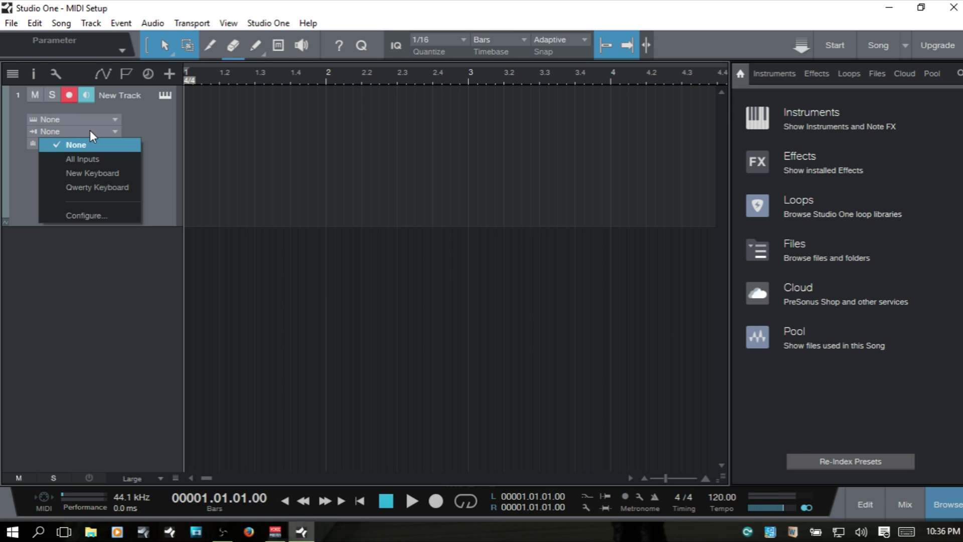
click(108, 172)
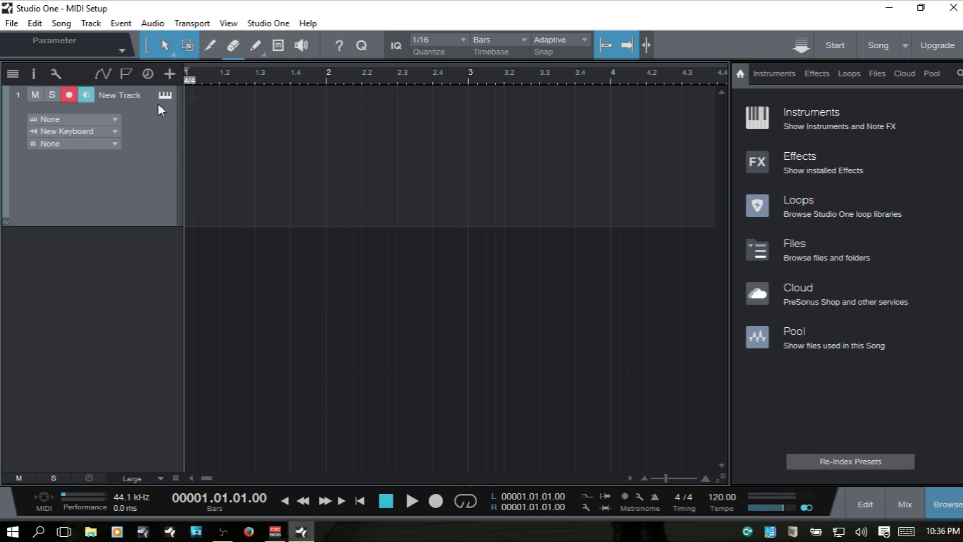
click(812, 113)
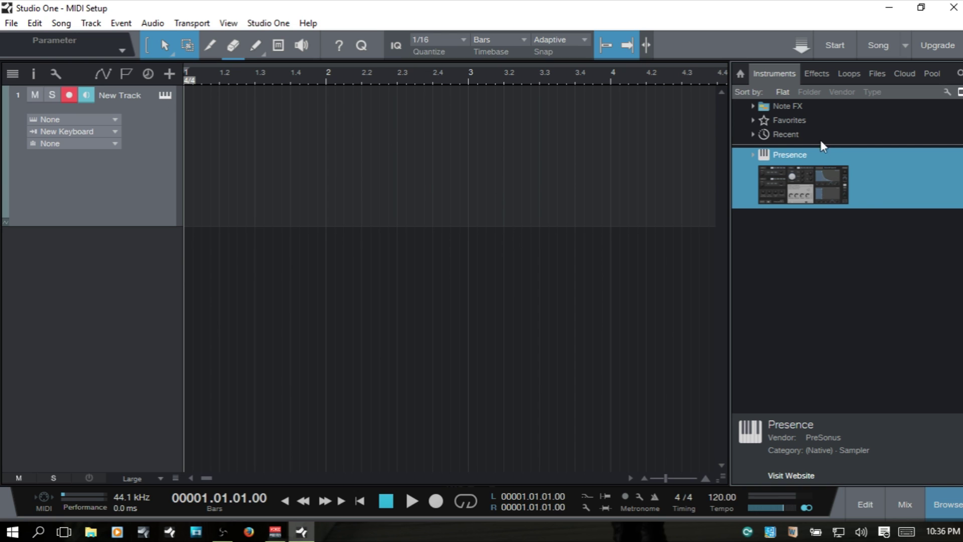
click(752, 155)
drag(829, 342, 413, 170)
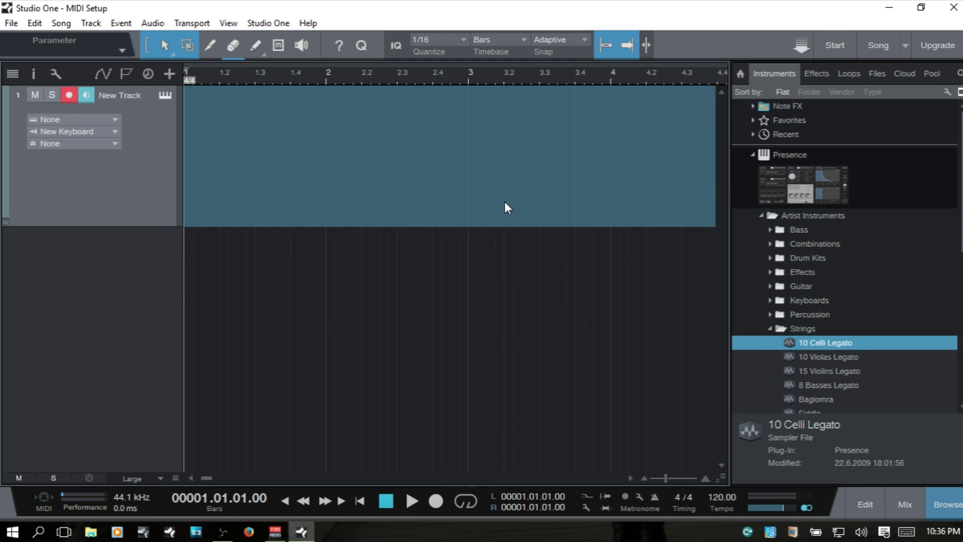
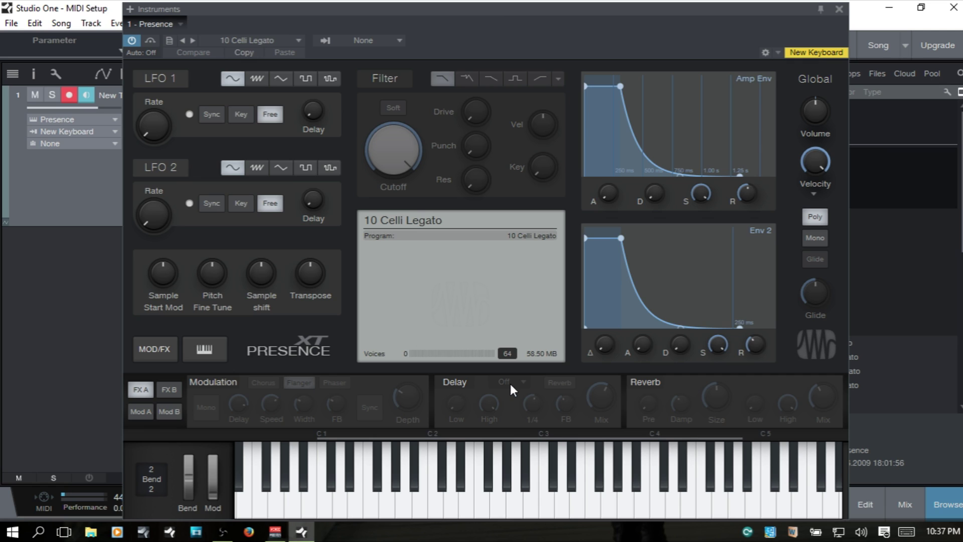
- Show the mixer console
key(F3)
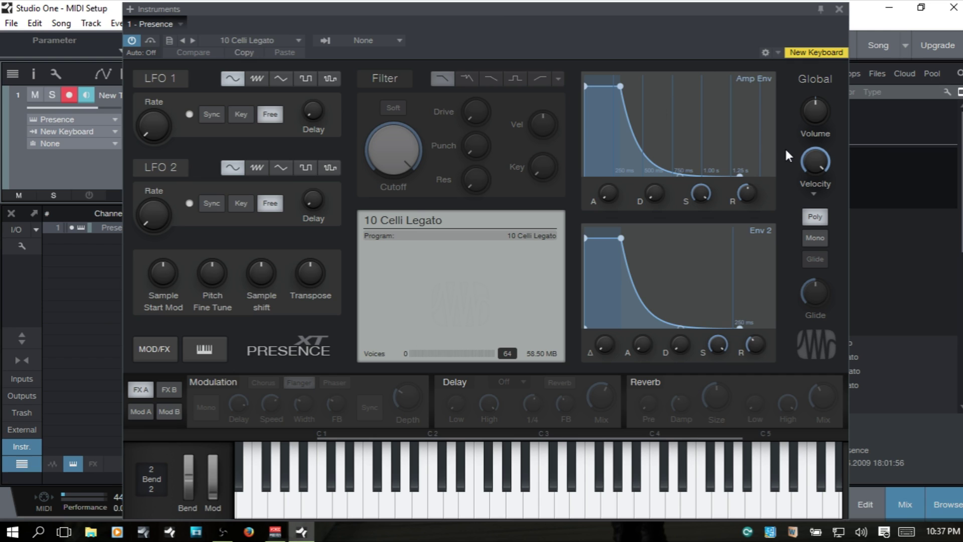
- Close the Presence editor, show the external devices list in the console, and open the New Keyboard control window
click(839, 9)
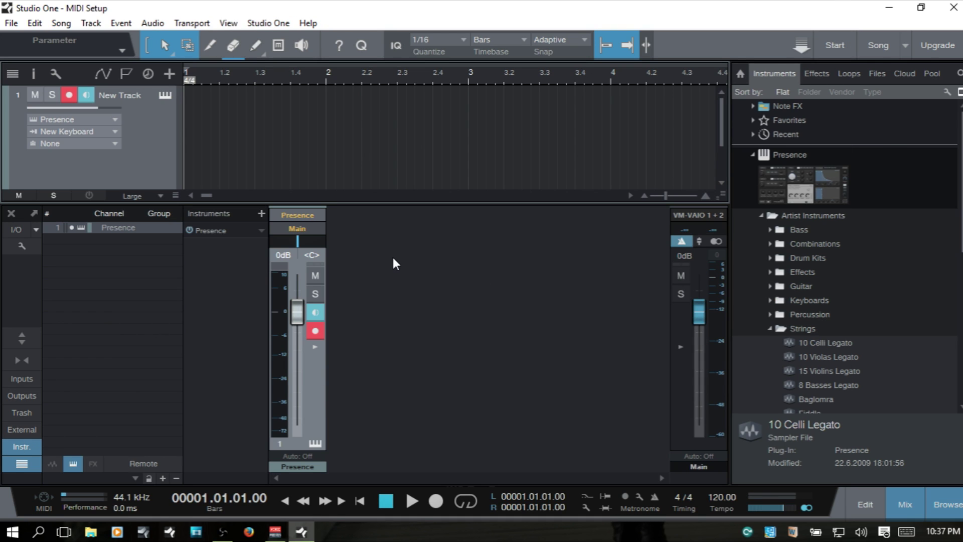
key(F3)
key(F3)
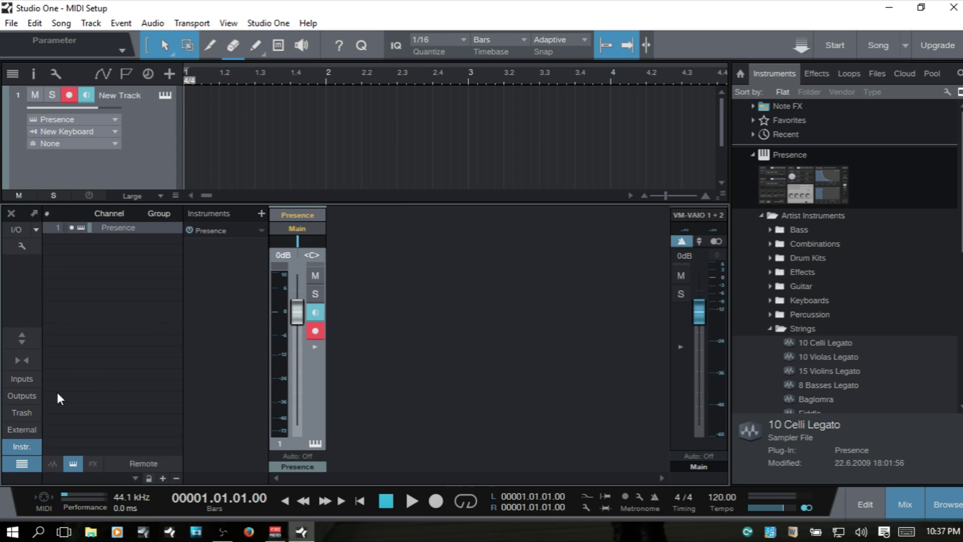
click(15, 432)
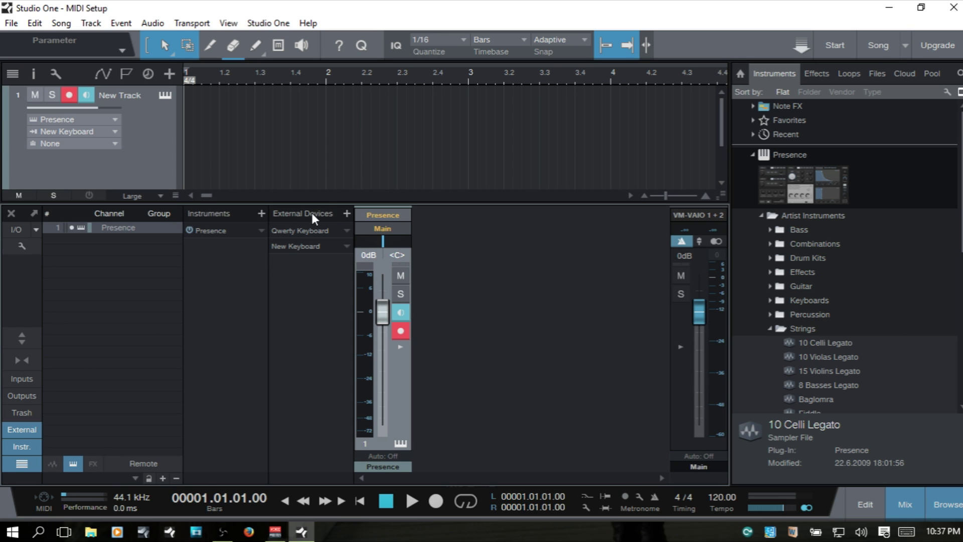
double_click(301, 247)
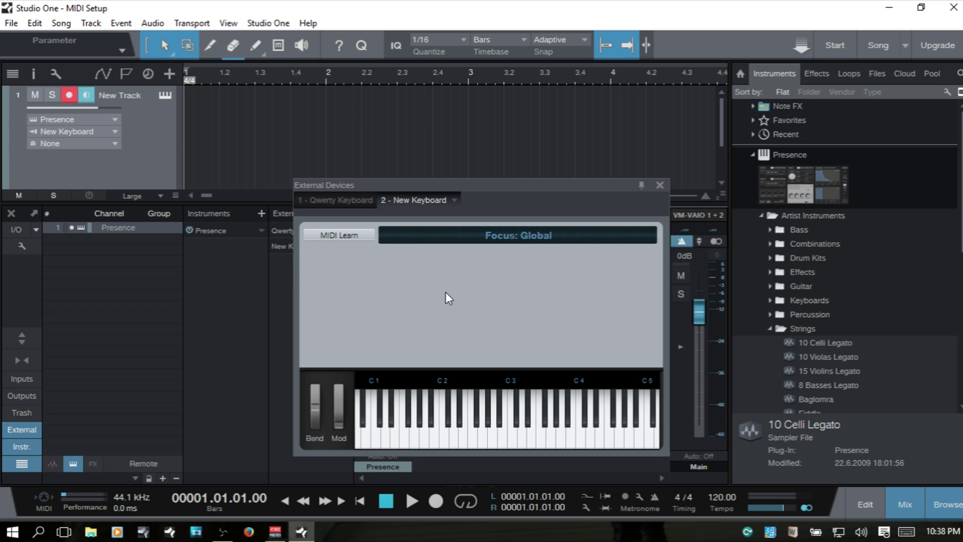
- Use MIDI Learn to add the controller's eight knobs, CC 1 to CC 8, to New Keyboard and finish learning
click(341, 236)
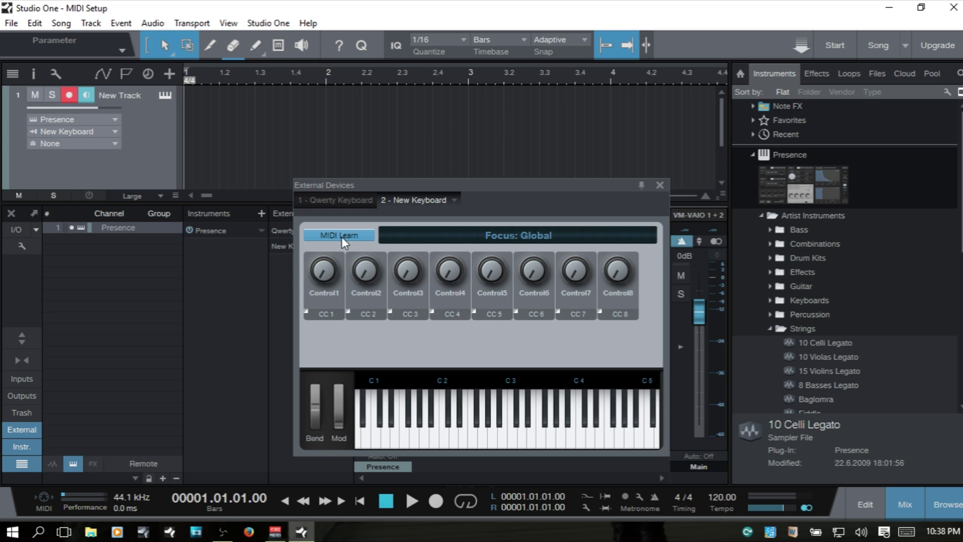
click(342, 237)
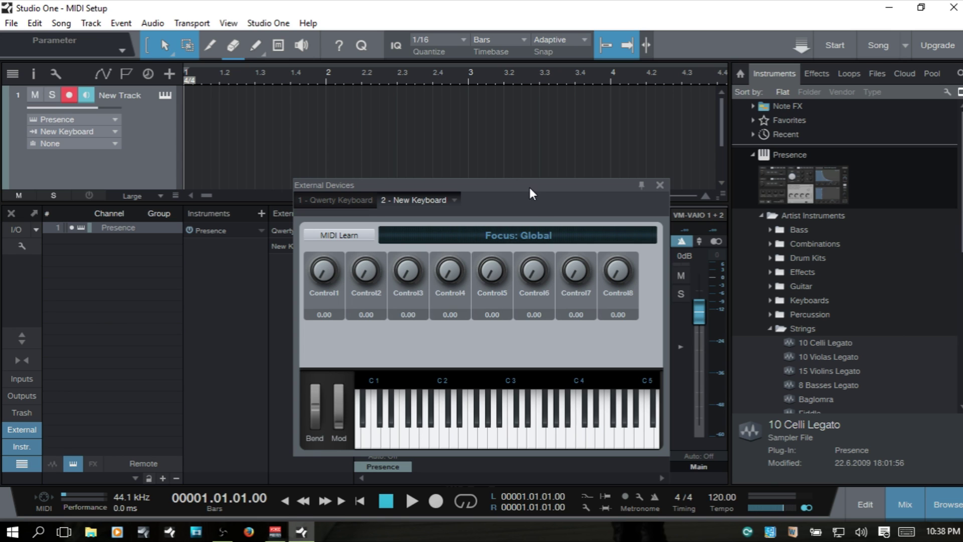
- Assign the Presence channel's volume to Control1 on New Keyboard and test the link by moving the knob and the fader
drag(517, 185, 788, 166)
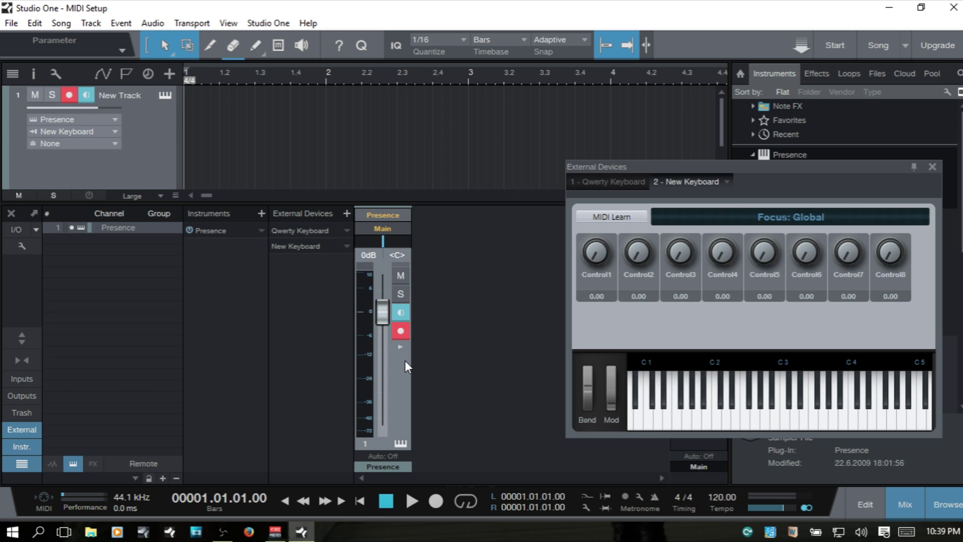
right_click(384, 291)
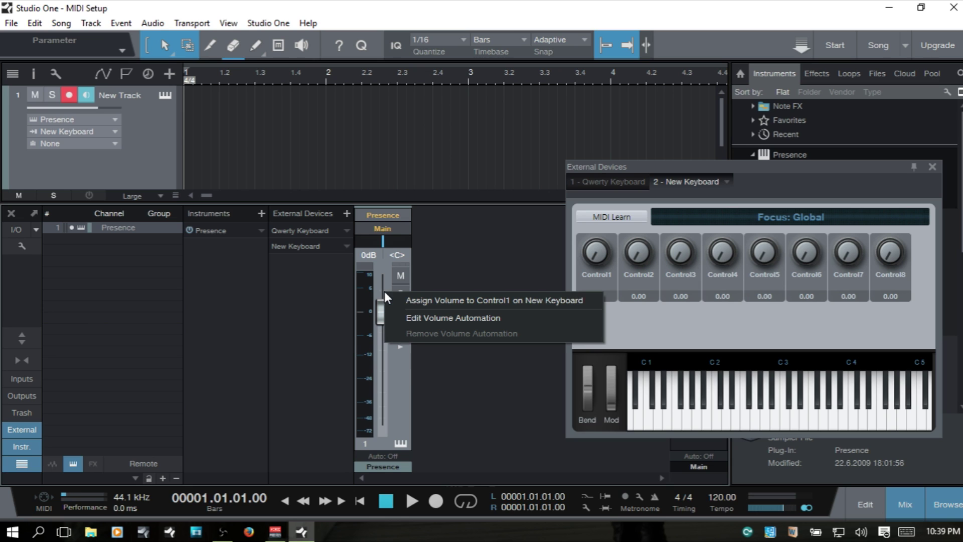
click(463, 302)
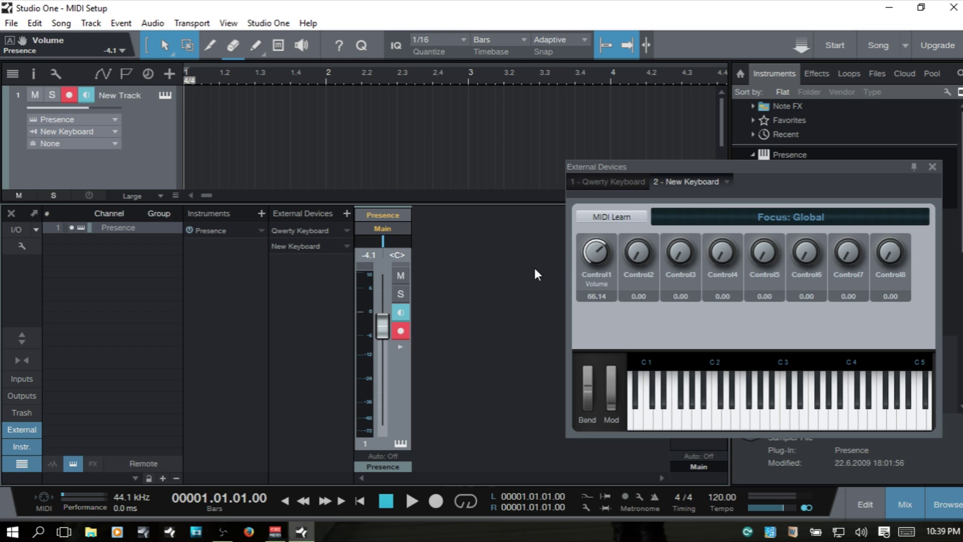
drag(594, 254, 582, 223)
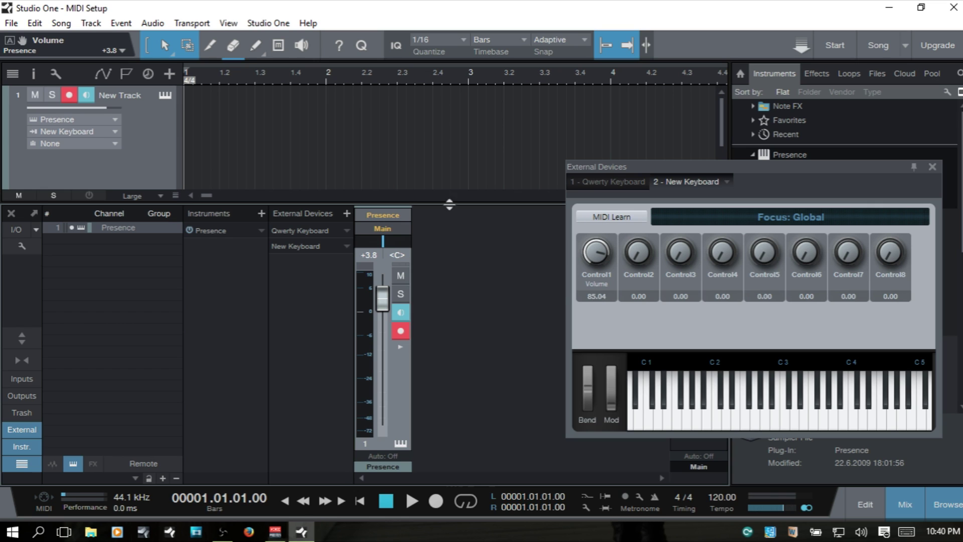
drag(382, 301, 399, 396)
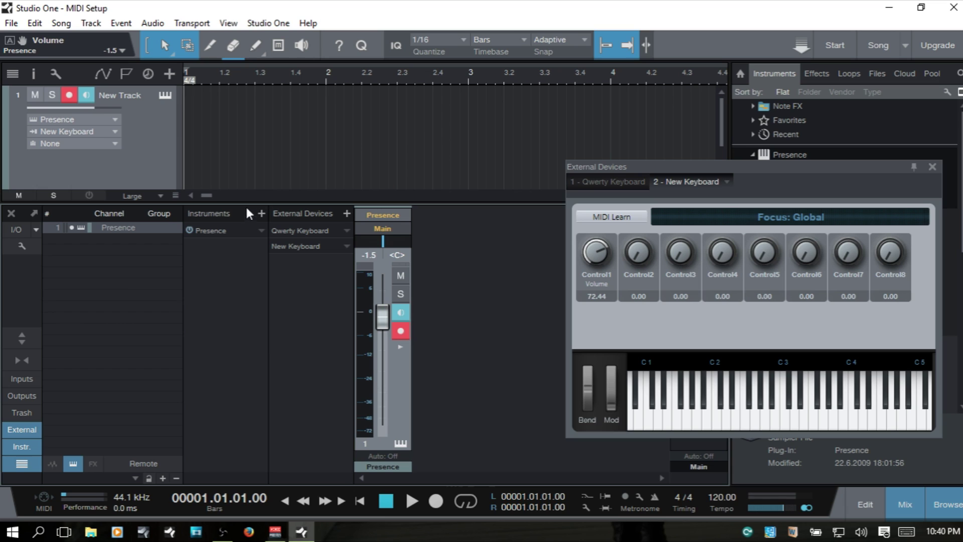
- Hide the console, place the Presence editor beside the New Keyboard control window, and try the LFO 1 Rate knob
key(F3)
click(164, 95)
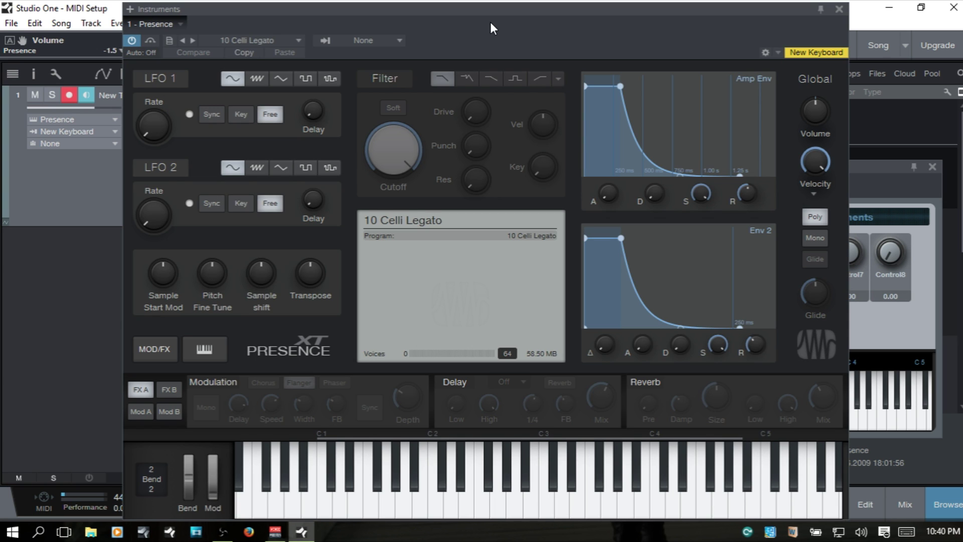
drag(502, 7, 410, 2)
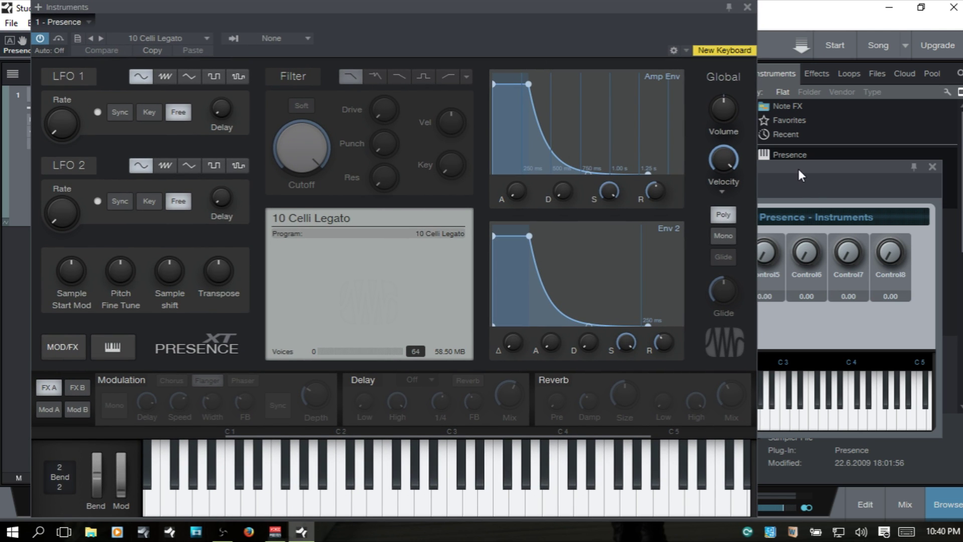
click(798, 170)
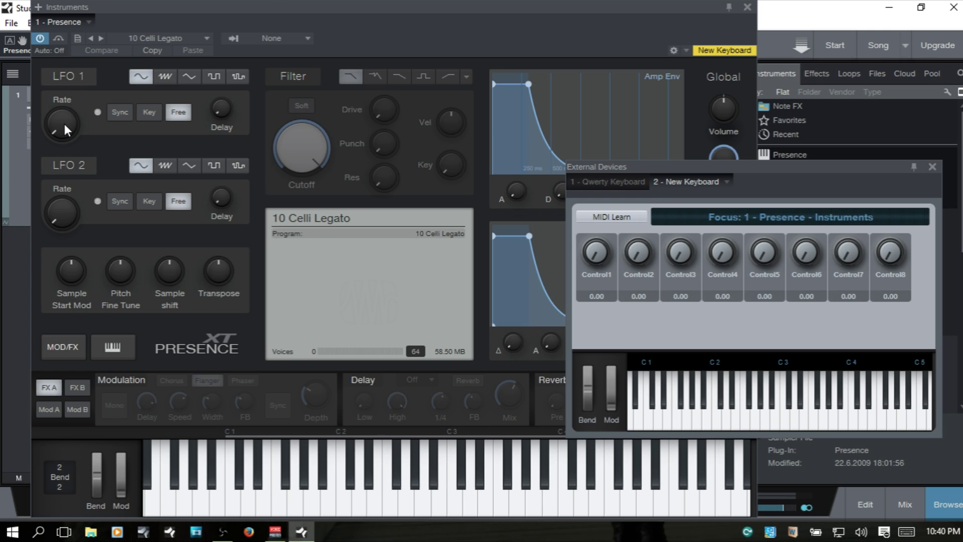
mouse_move(59, 125)
mouse_down()
mouse_move(59, 108)
mouse_move(59, 119)
mouse_up()
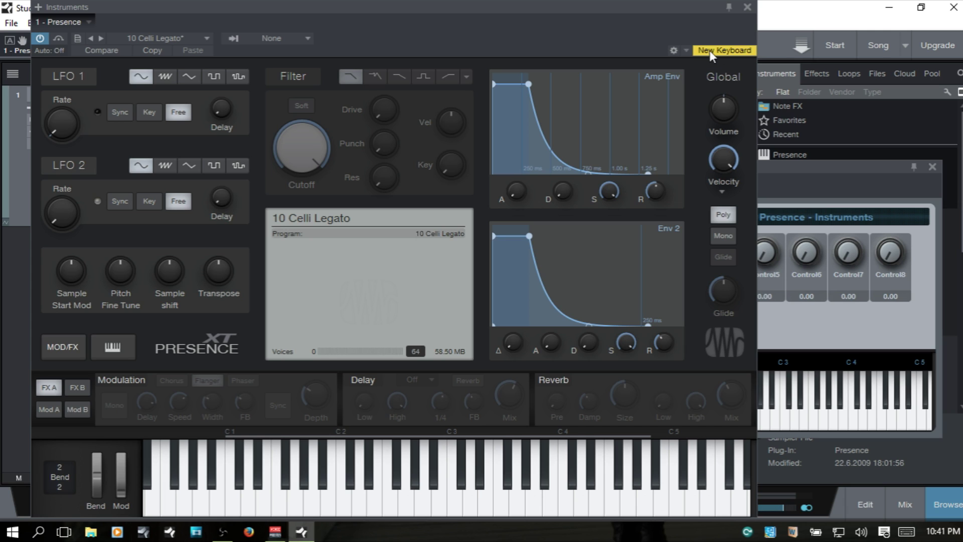
- Check the editor's keyboard choice, show its control mapping display, and link the LFO 1 Rate to Control1 on New Keyboard
click(685, 50)
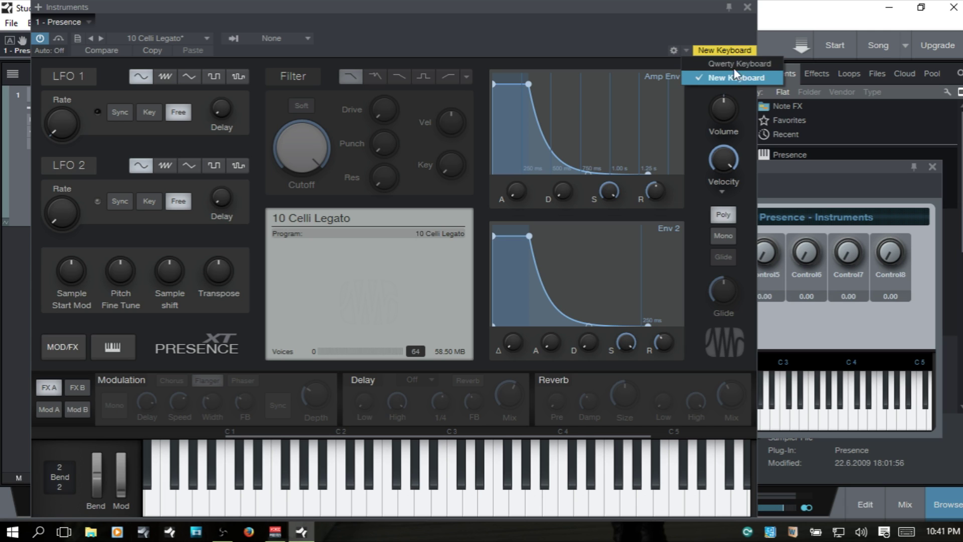
click(714, 34)
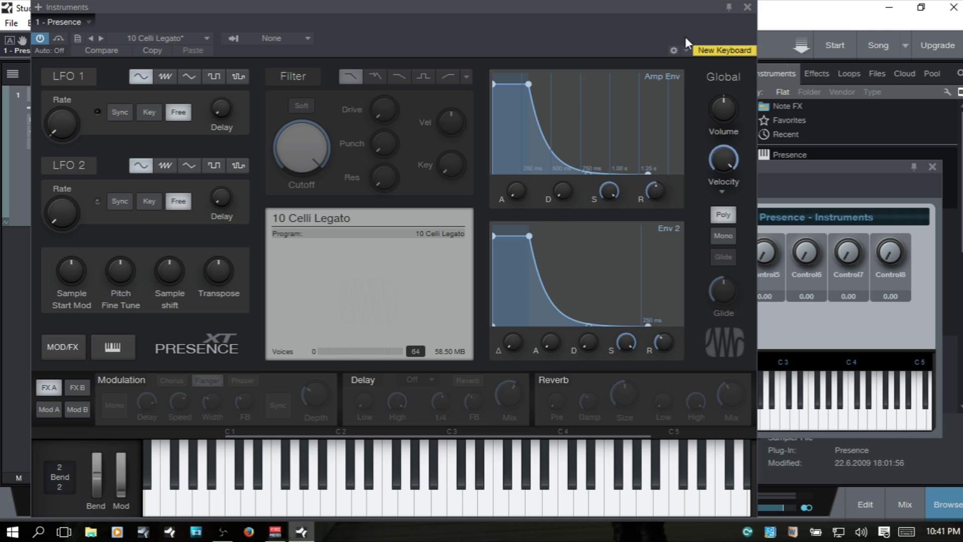
click(674, 50)
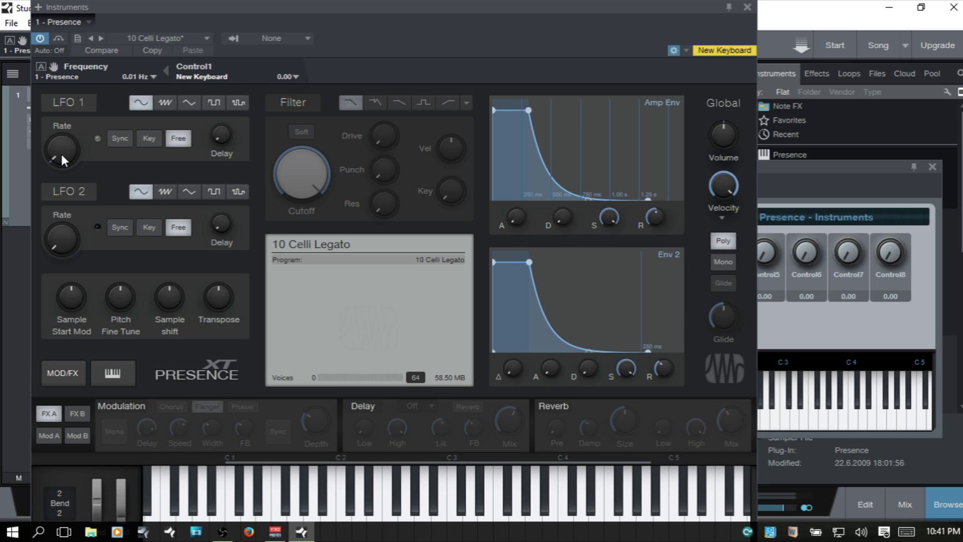
mouse_move(62, 152)
mouse_move(62, 152)
mouse_down()
mouse_move(63, 125)
mouse_move(66, 139)
mouse_up()
drag(54, 149, 116, 77)
click(166, 71)
- Turn on the Presence filter, linking its Cutoff to Control2, and assign the LFO 2 Rate to Control3 on New Keyboard
click(291, 101)
mouse_move(306, 161)
mouse_down()
mouse_move(304, 195)
mouse_move(307, 172)
mouse_up()
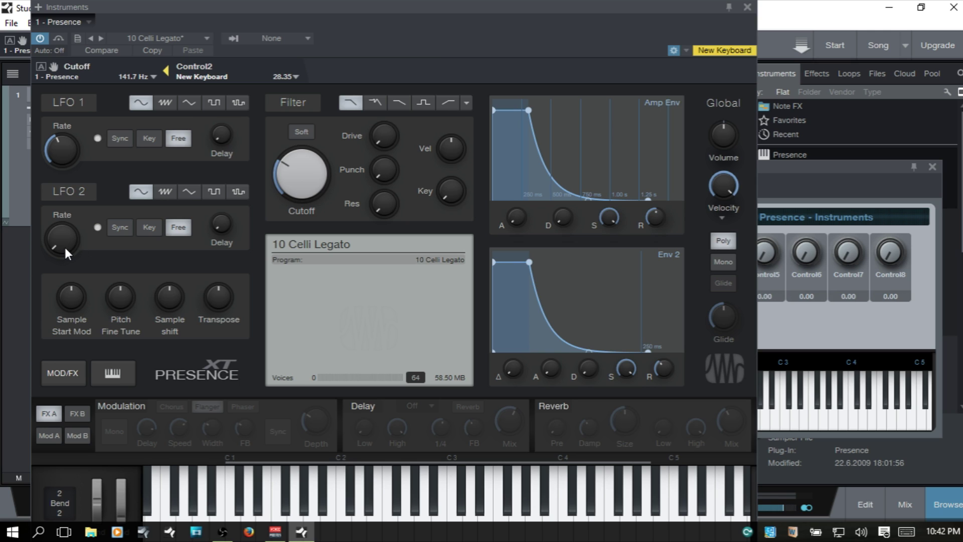
mouse_move(67, 243)
right_click(64, 236)
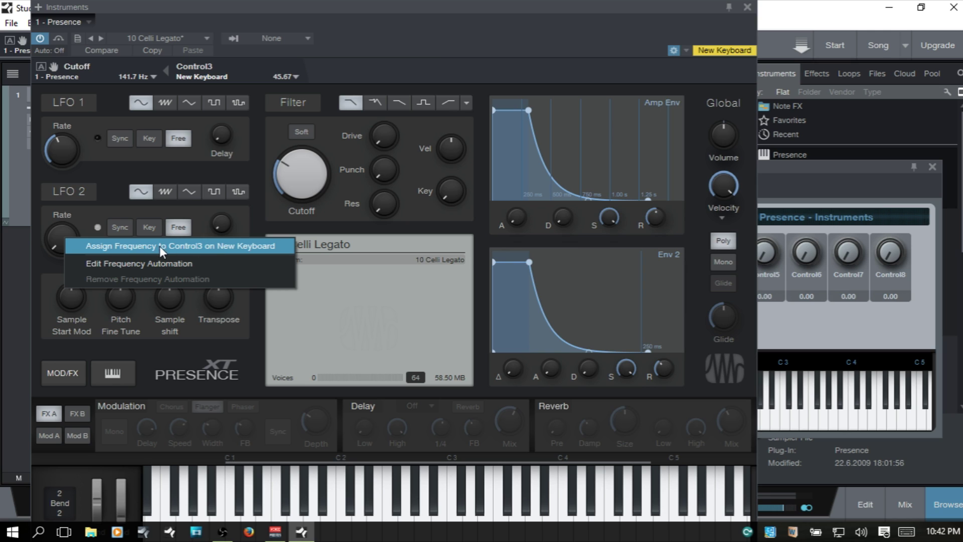
click(240, 246)
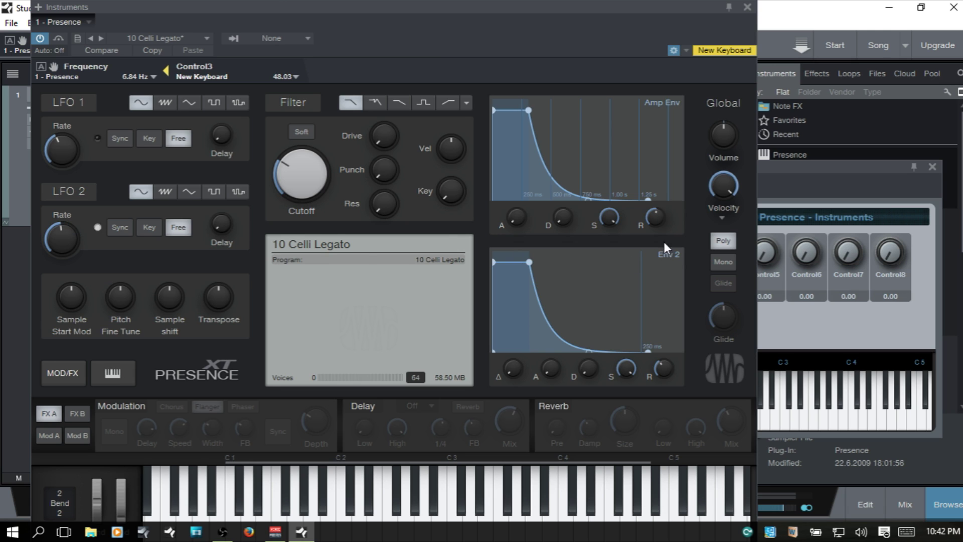
- Compare New Keyboard's control assignments in Presence focus and Global focus, and close the device window and console
click(804, 171)
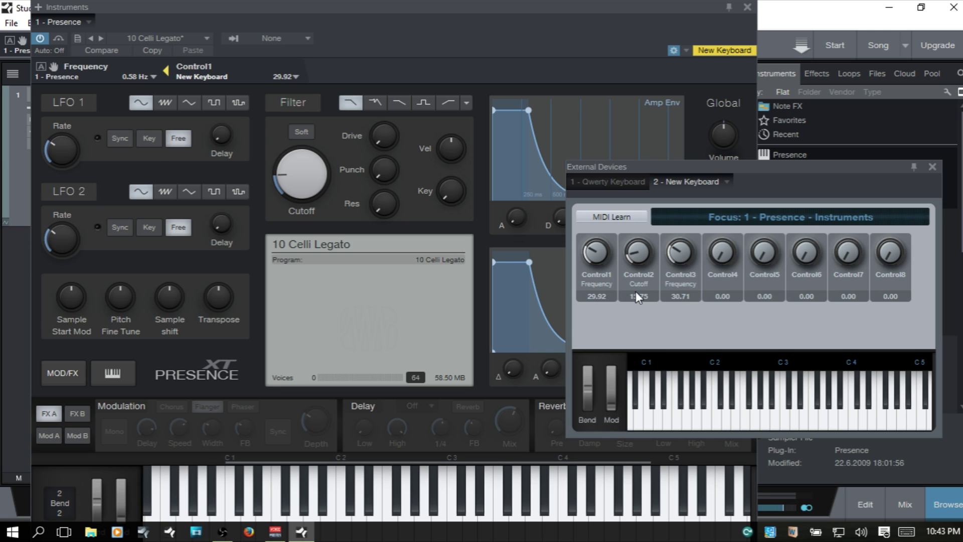
click(747, 8)
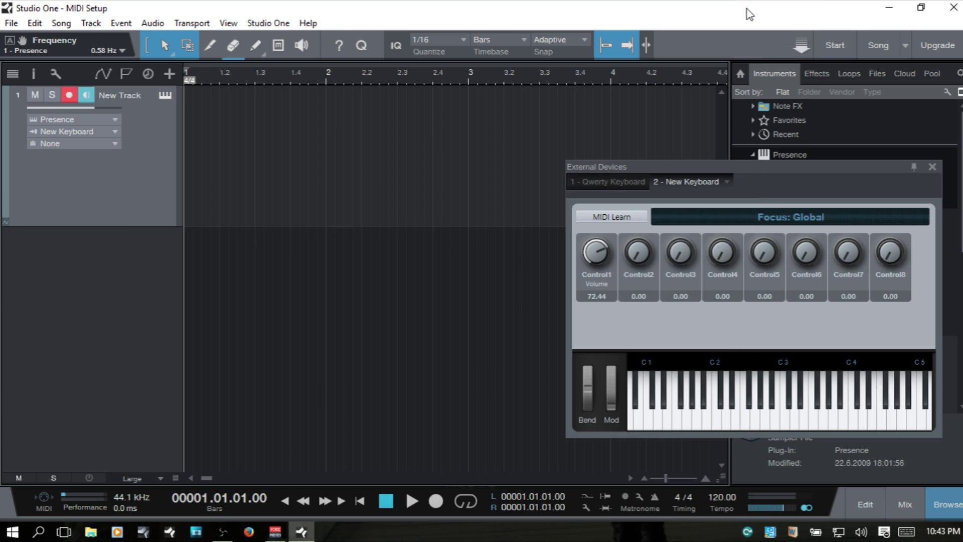
key(F3)
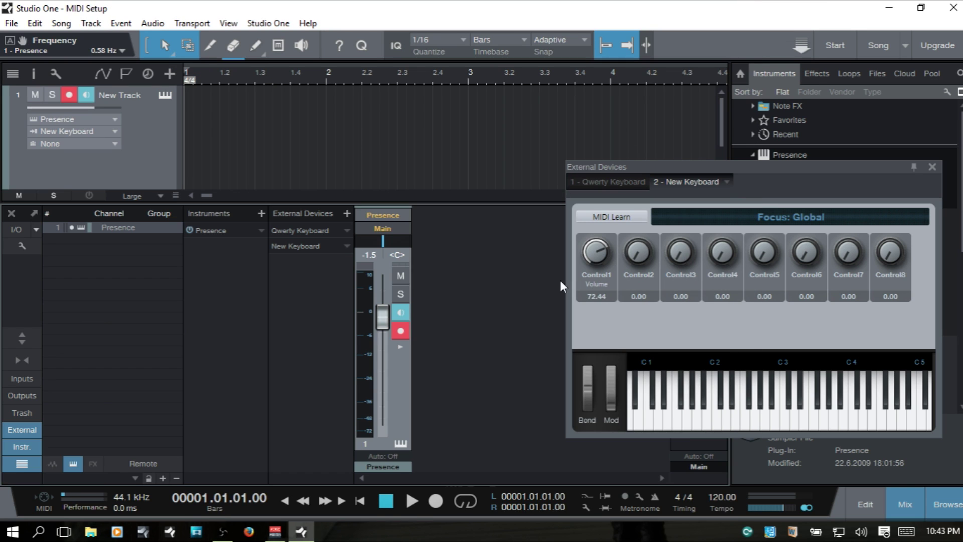
drag(768, 173, 706, 176)
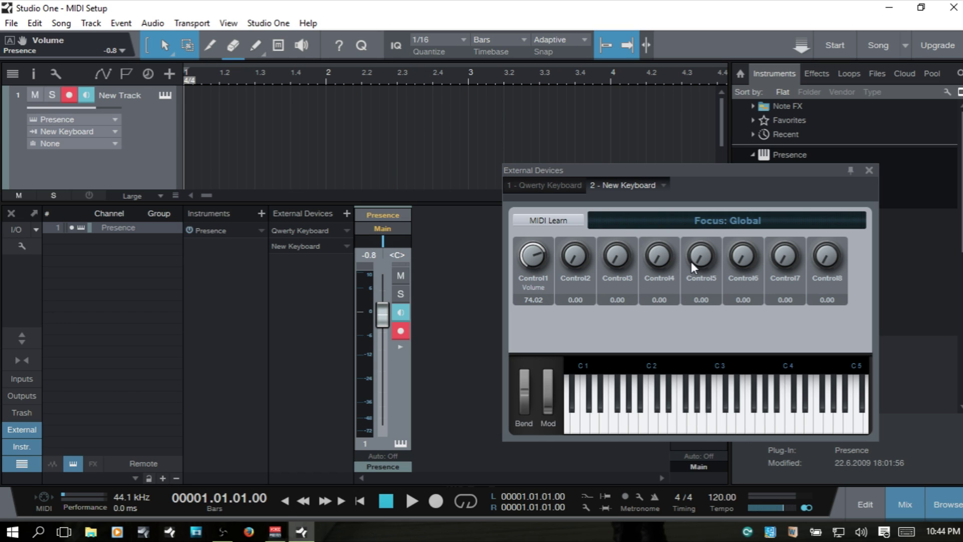
click(869, 170)
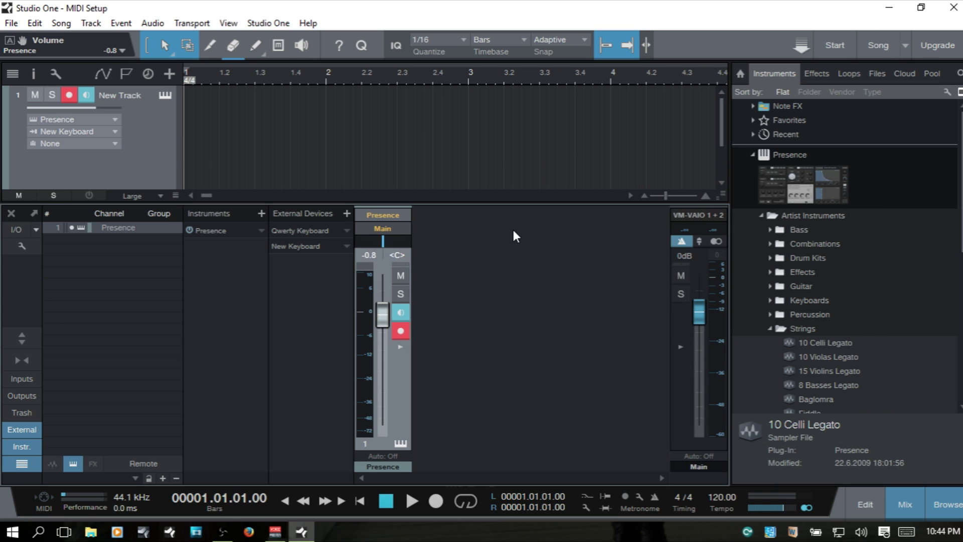
key(F3)
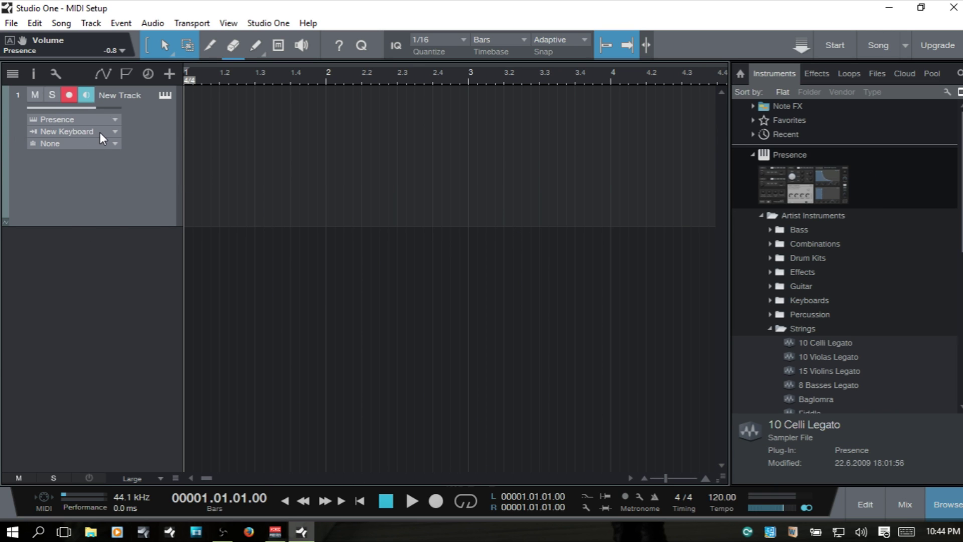
- Set the instrument track's input to All Inputs and check the keyboard selected in the Presence editor
click(115, 133)
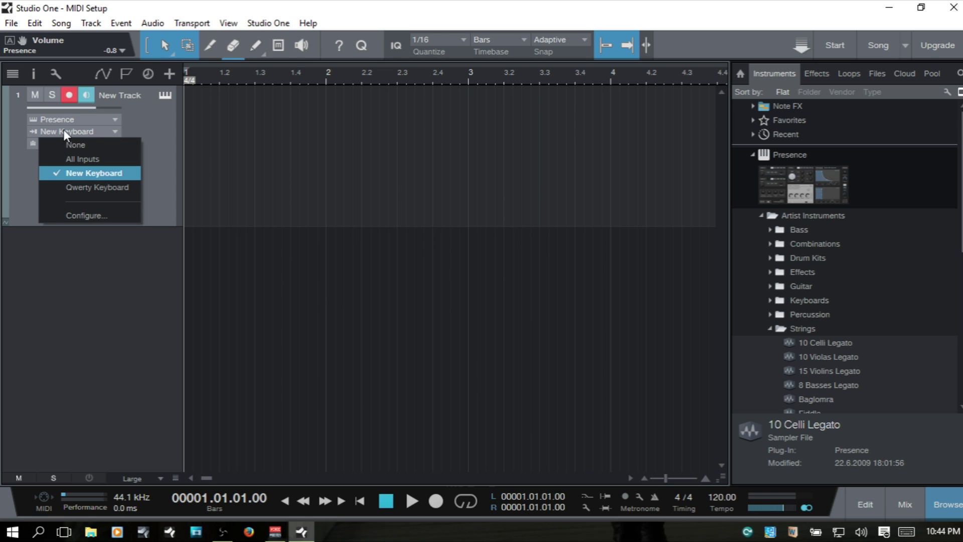
click(76, 159)
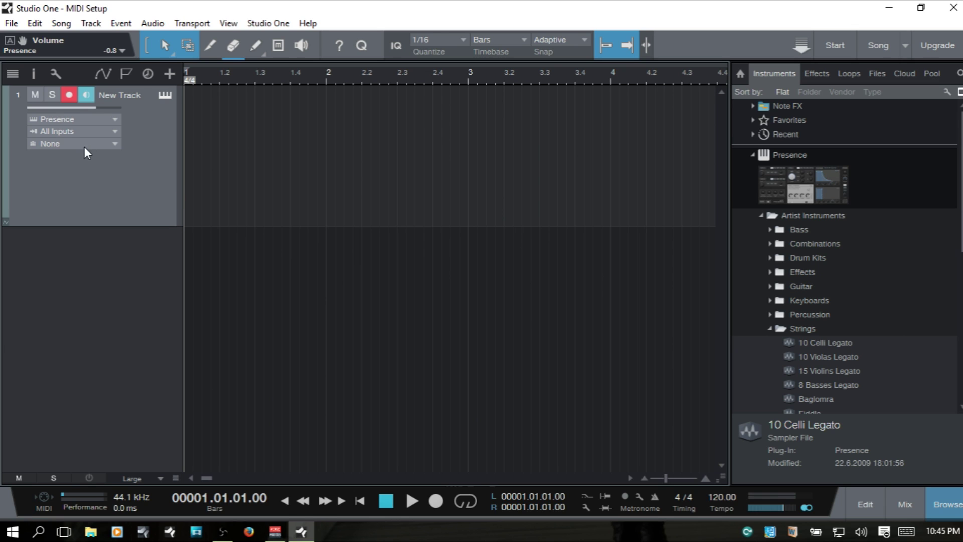
click(161, 96)
mouse_move(230, 219)
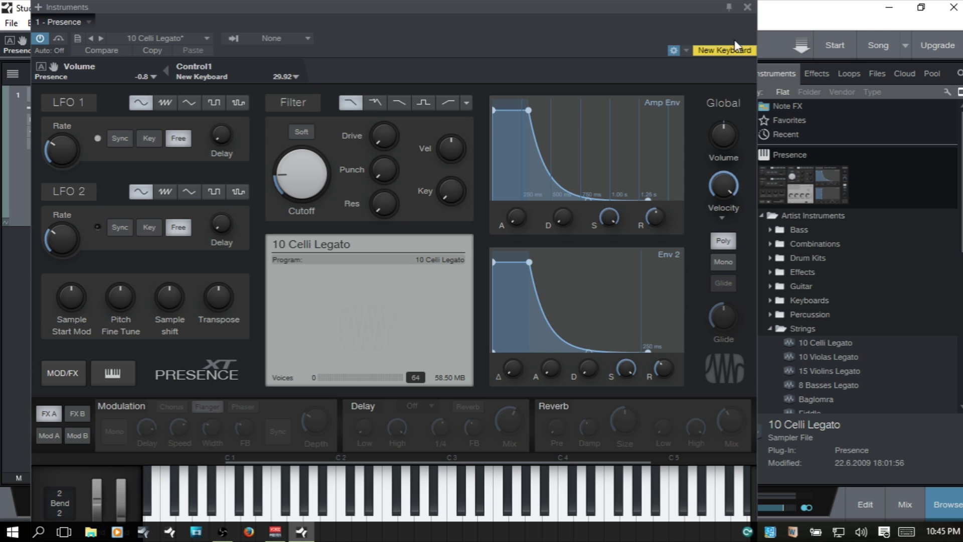
click(746, 6)
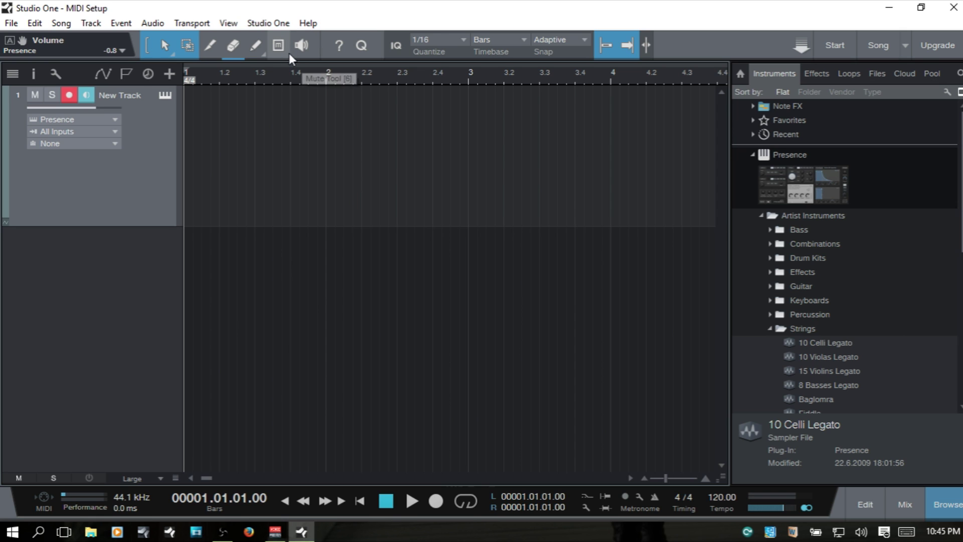
- Review the External Devices options, including the notification for unavailable devices, and close them without changes
key(ctrl+comma)
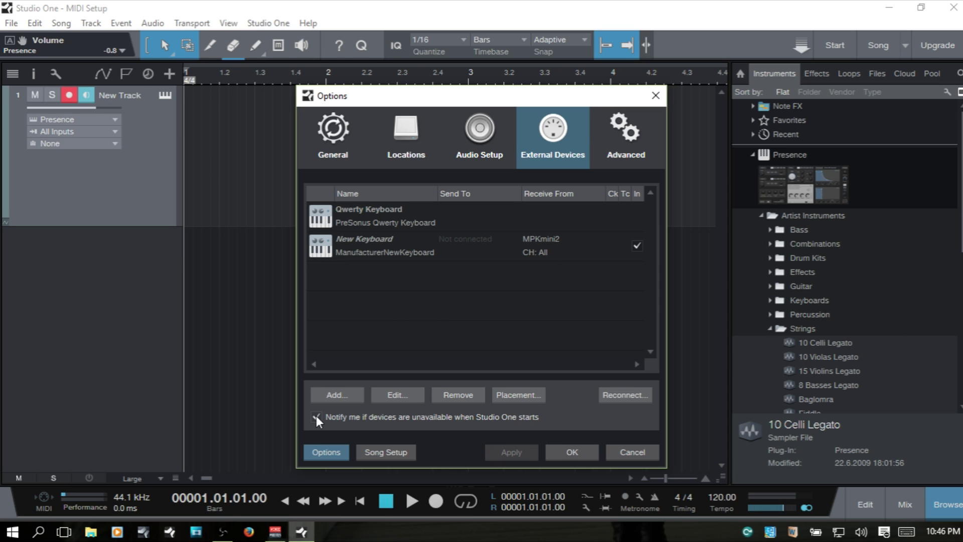
click(656, 95)
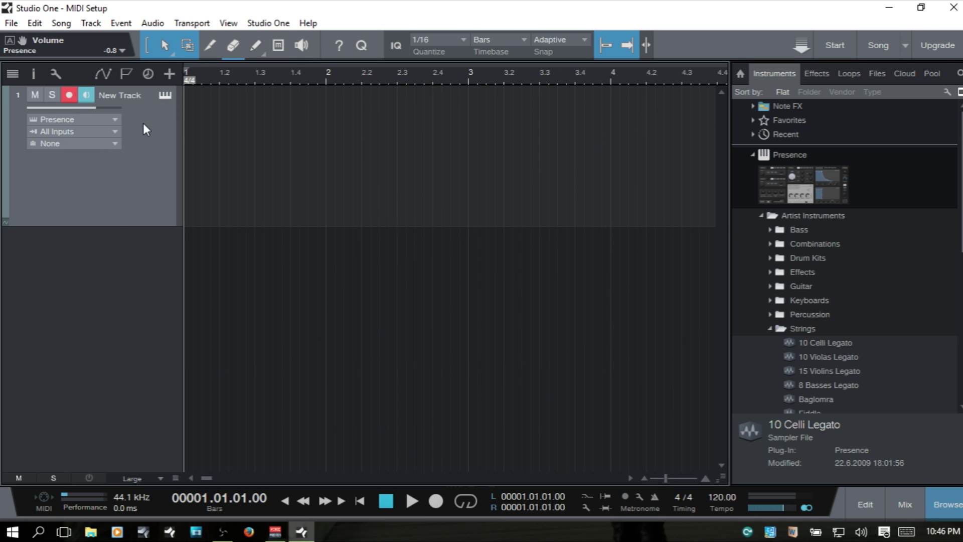
- Reopen the Presence editor, reposition its window, and hide the control mapping display
click(166, 95)
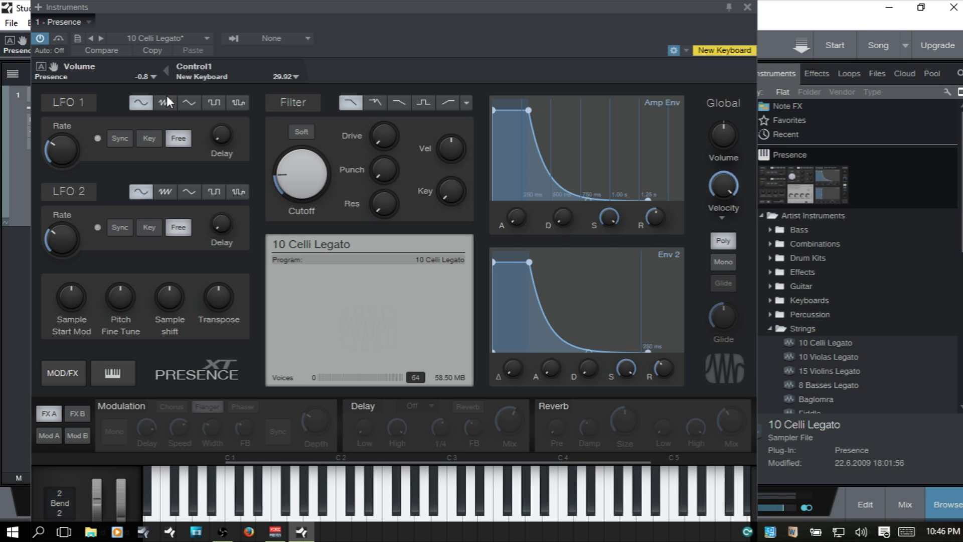
drag(424, 7, 472, 6)
click(719, 50)
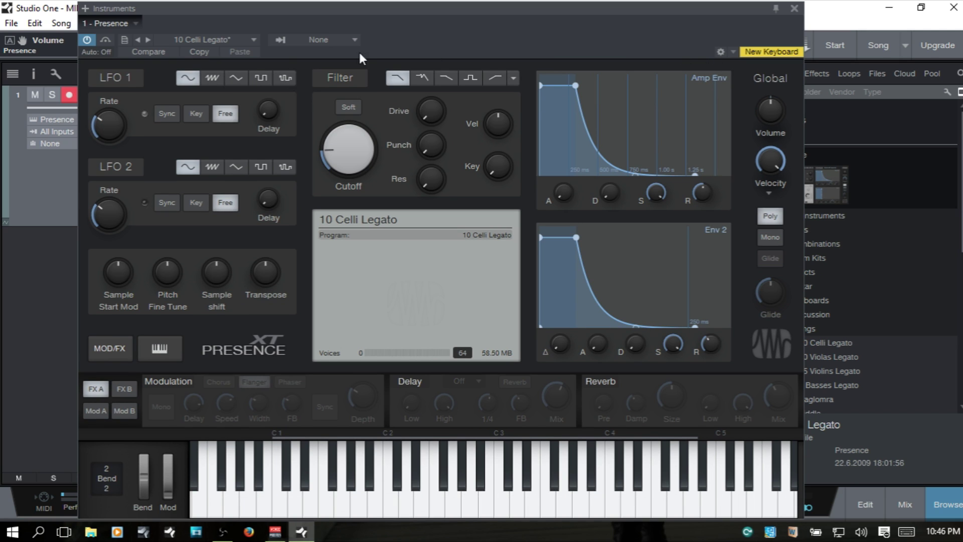
- Show Presence's control mapping display, open the New Keyboard device window from it, move it beside the instrument, and pin it
click(719, 52)
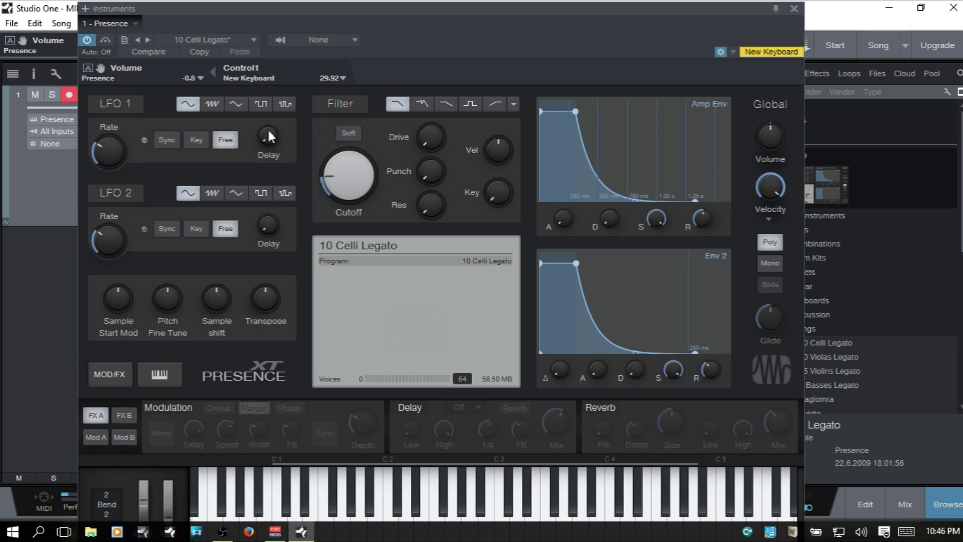
click(343, 79)
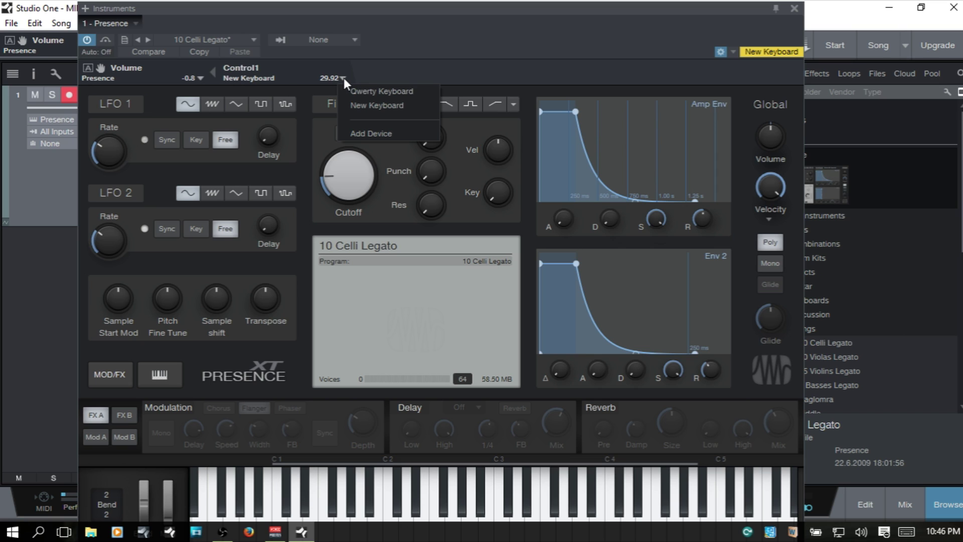
click(387, 104)
drag(701, 170, 754, 162)
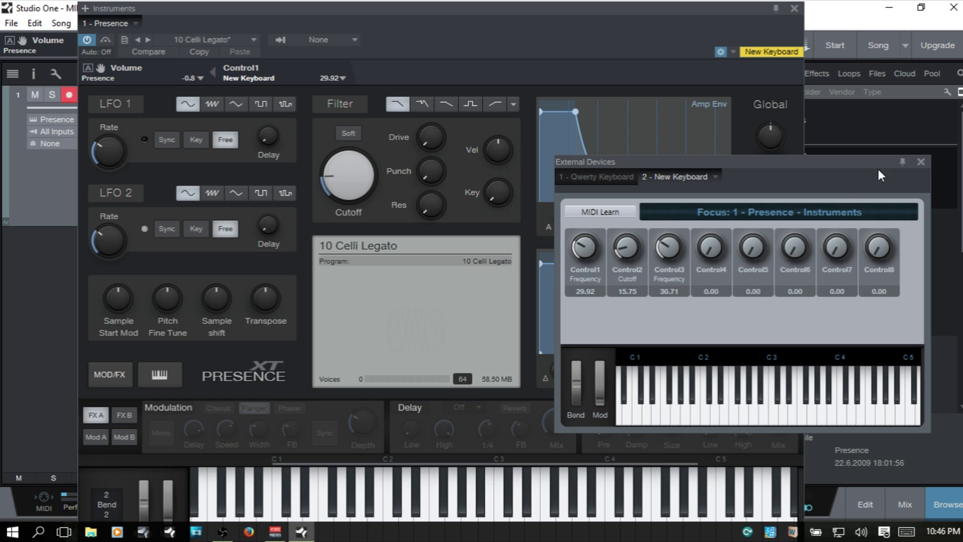
click(901, 162)
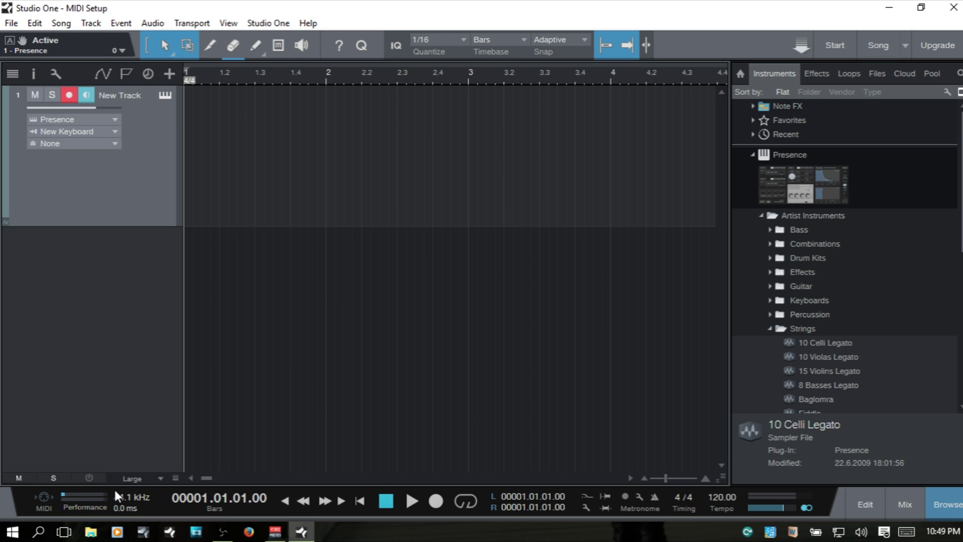
- Open the New Keyboard device's settings for editing from the External Devices options
click(270, 23)
click(165, 174)
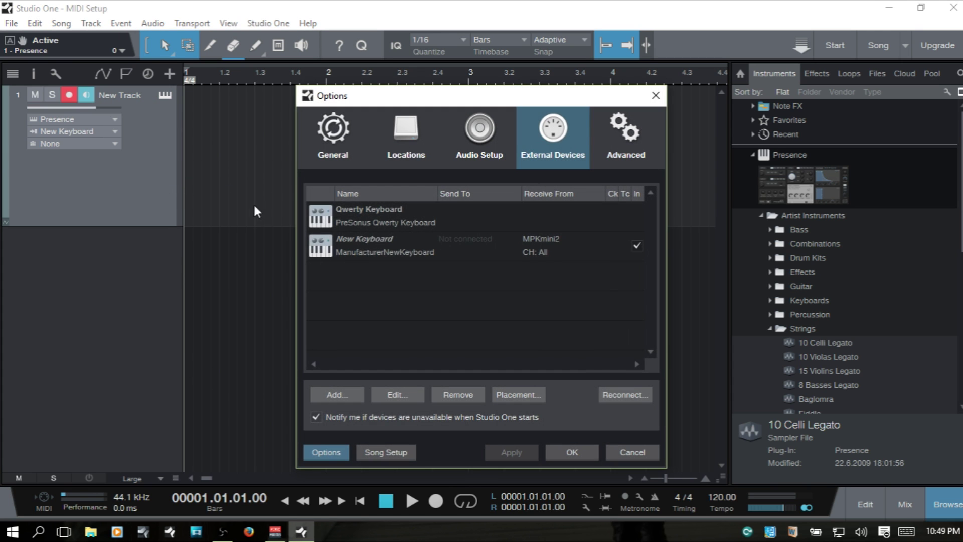
click(367, 252)
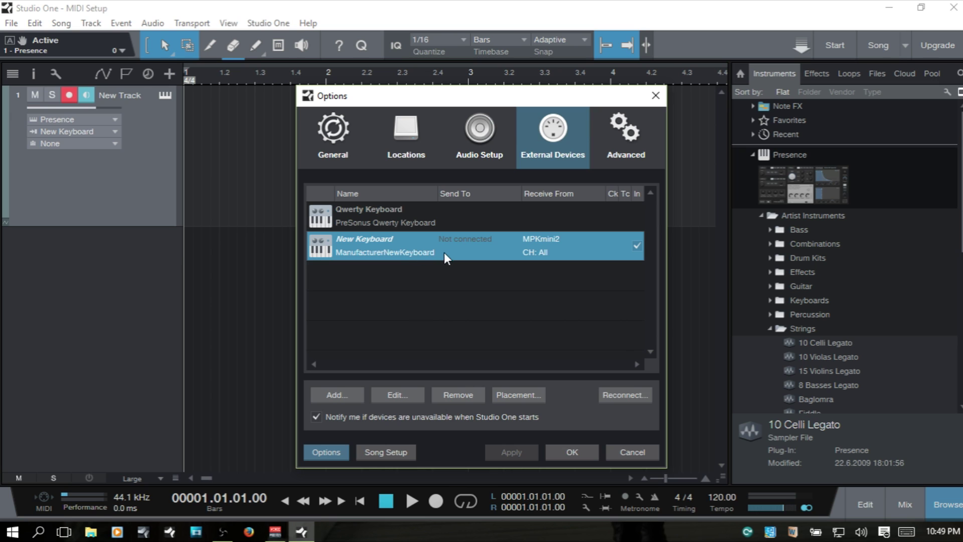
click(397, 396)
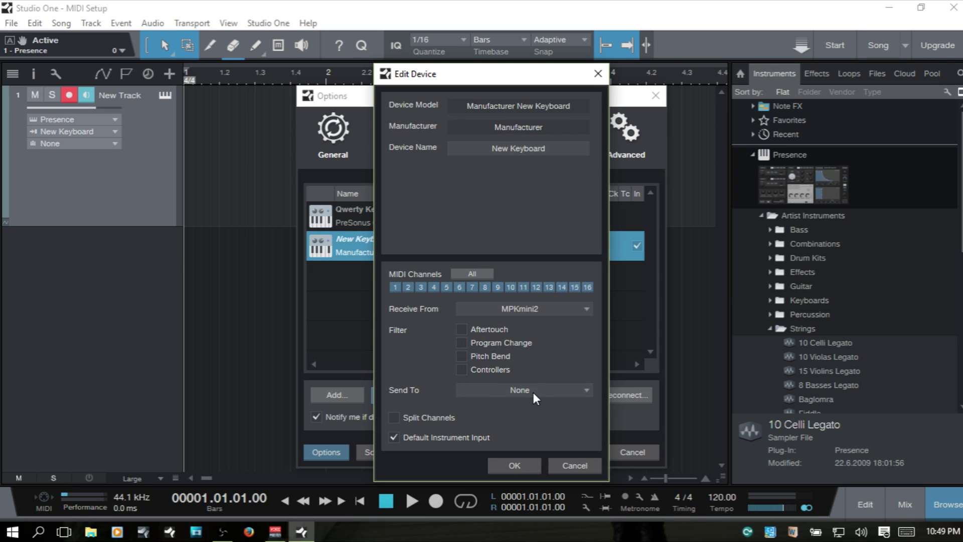